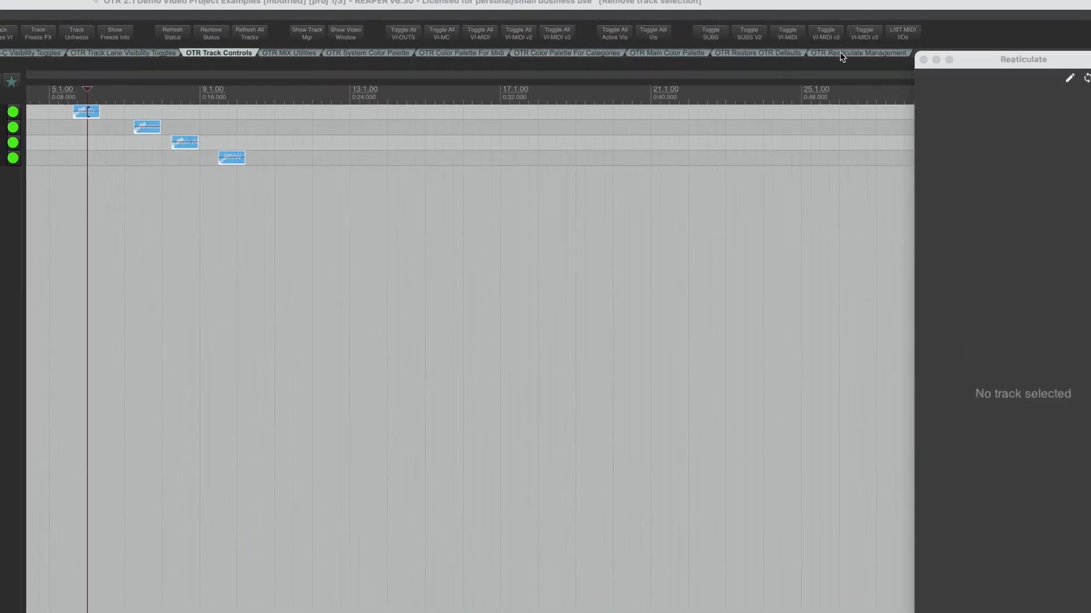
Show the OTR Reaticulate Management toolbar and open a new blank Reaticulate Bank Designer form in clear view
click(848, 54)
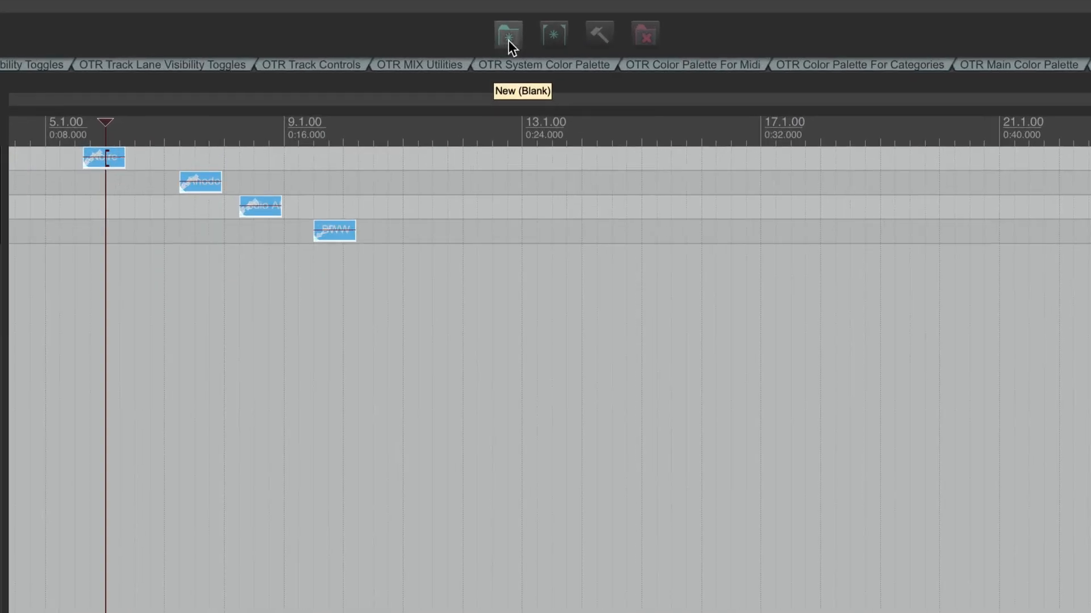
click(509, 39)
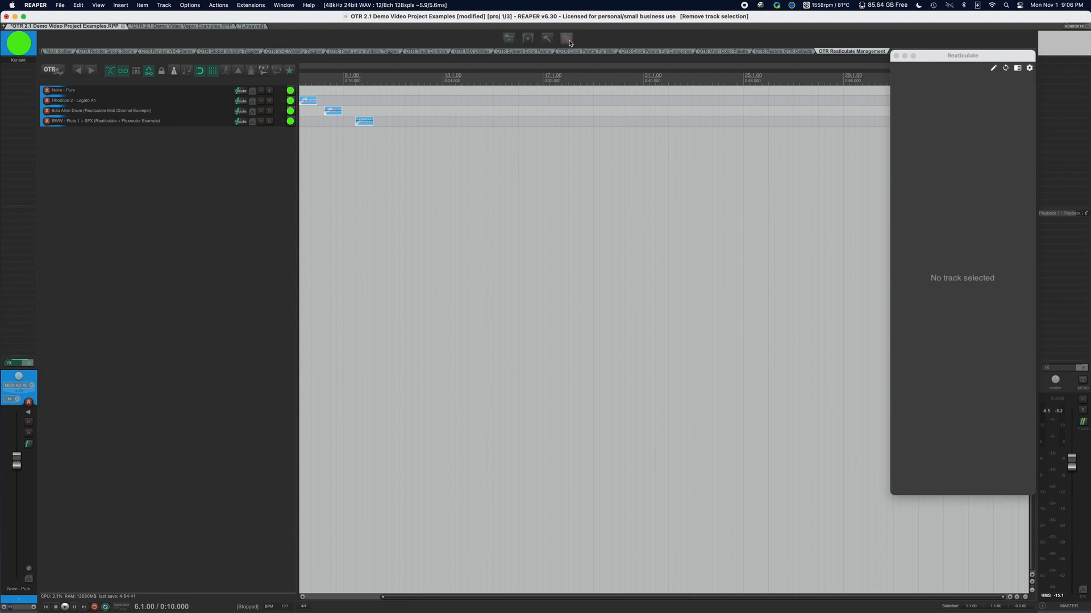
click(512, 41)
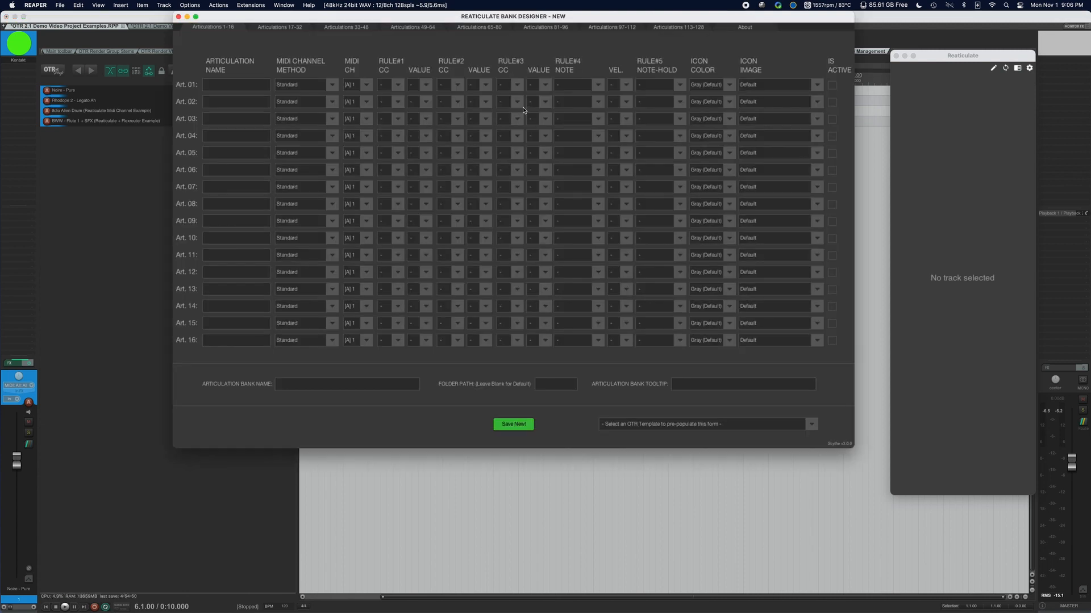
drag(461, 17, 490, 55)
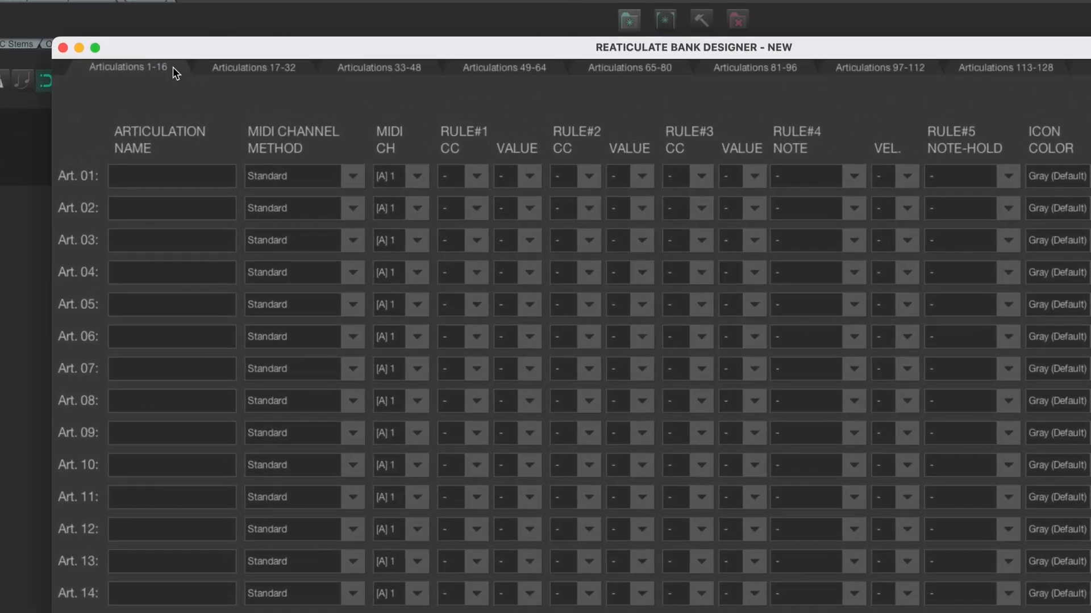
Look through the designer's articulation pages from 17-32 to 113-128, then return to Articulations 1-16
click(247, 66)
click(392, 68)
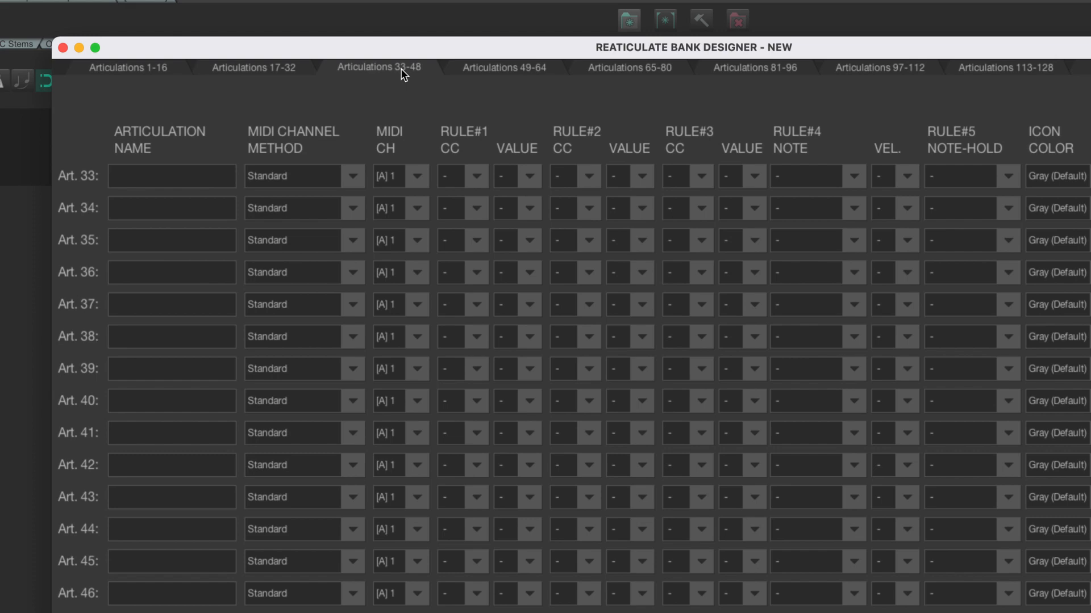
click(482, 71)
click(612, 72)
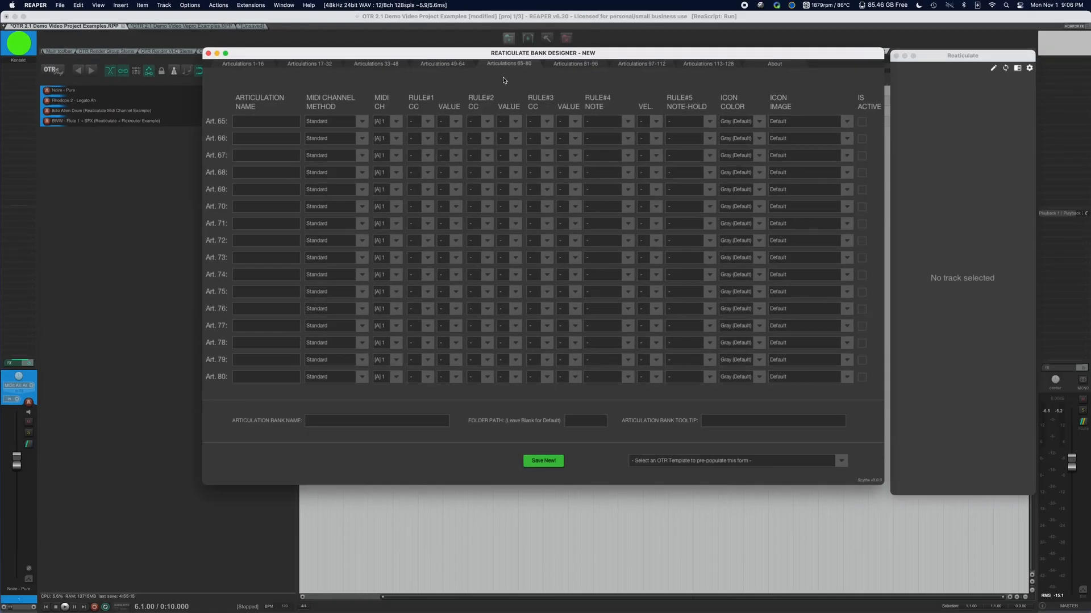
click(708, 65)
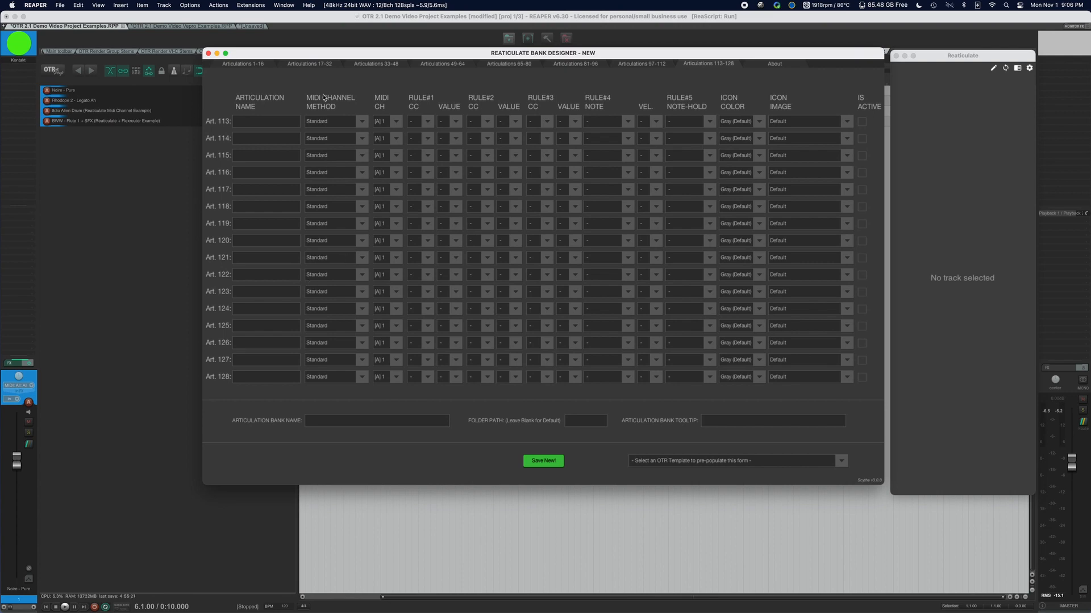
click(254, 67)
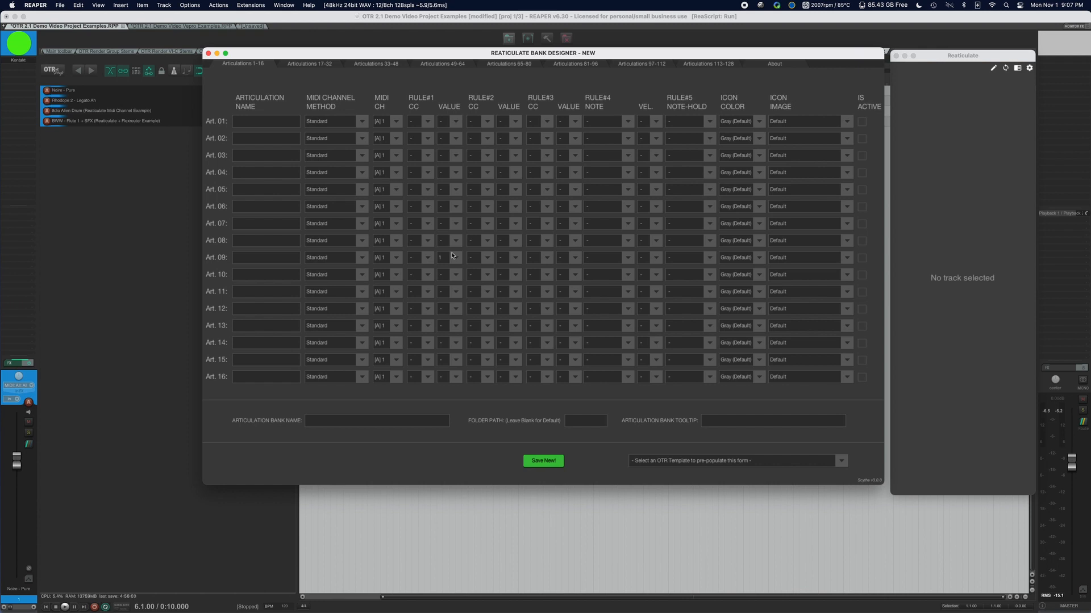
Pre-populate the bank form with the OTR Template - 16ch Direct Midi Ch
scroll(452, 256, down, 1)
scroll(508, 274, down, 1)
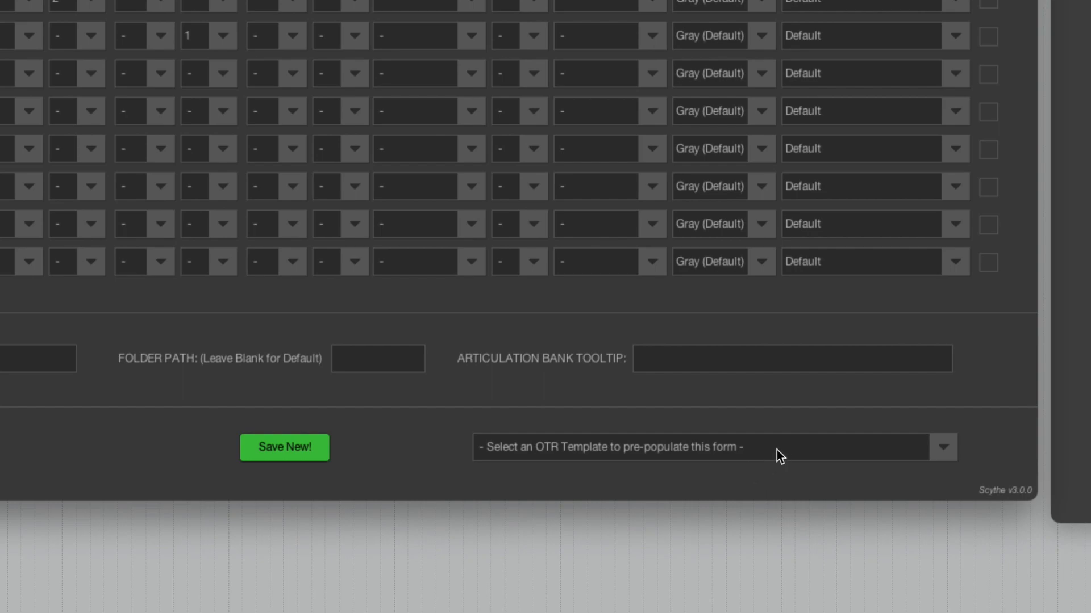
click(755, 448)
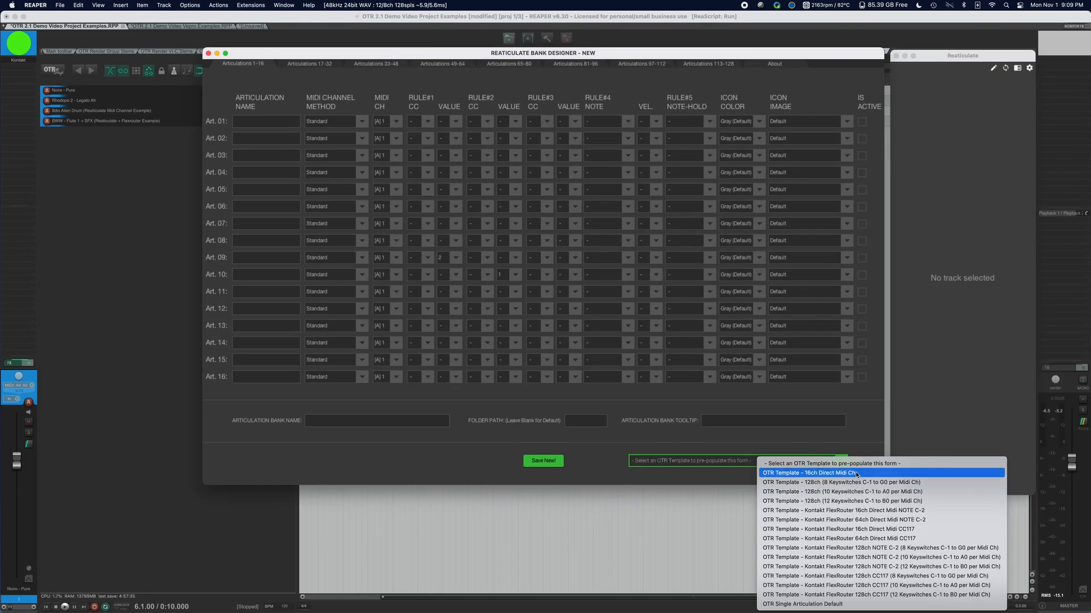
click(857, 474)
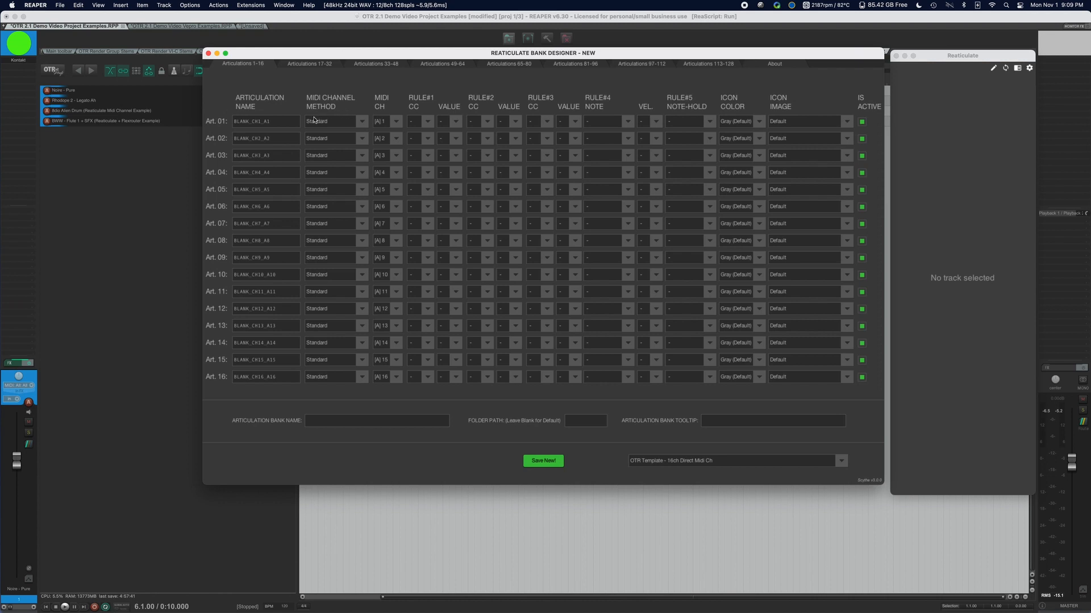
Examine the populated names and channels in Articulations 1-16 and compare them with the Articulations 17-32 page
click(280, 122)
click(281, 138)
click(282, 154)
click(310, 64)
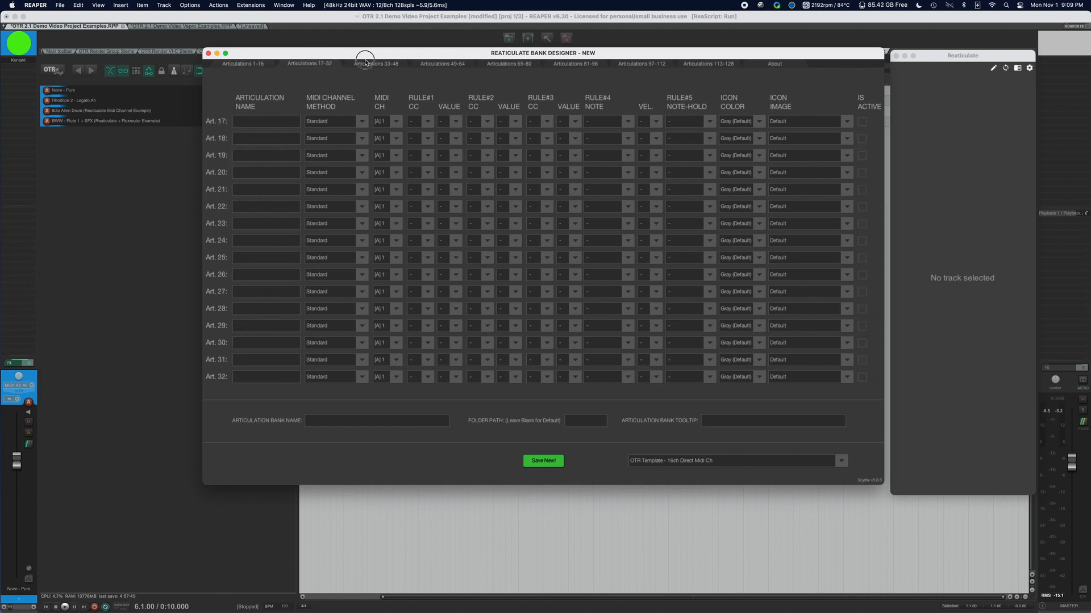
click(257, 68)
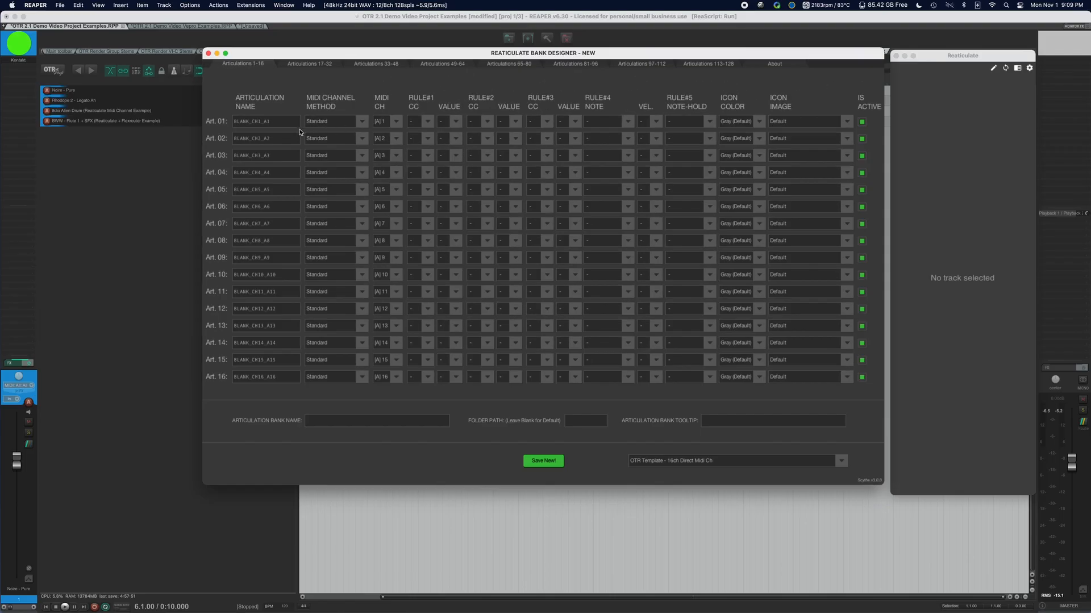
Pre-populate the form with the Kontakt FlexRouter 128ch NOTE C-2 template (8 Keyswitches C-1 to G0 per Midi Ch)
click(231, 132)
click(285, 139)
click(805, 461)
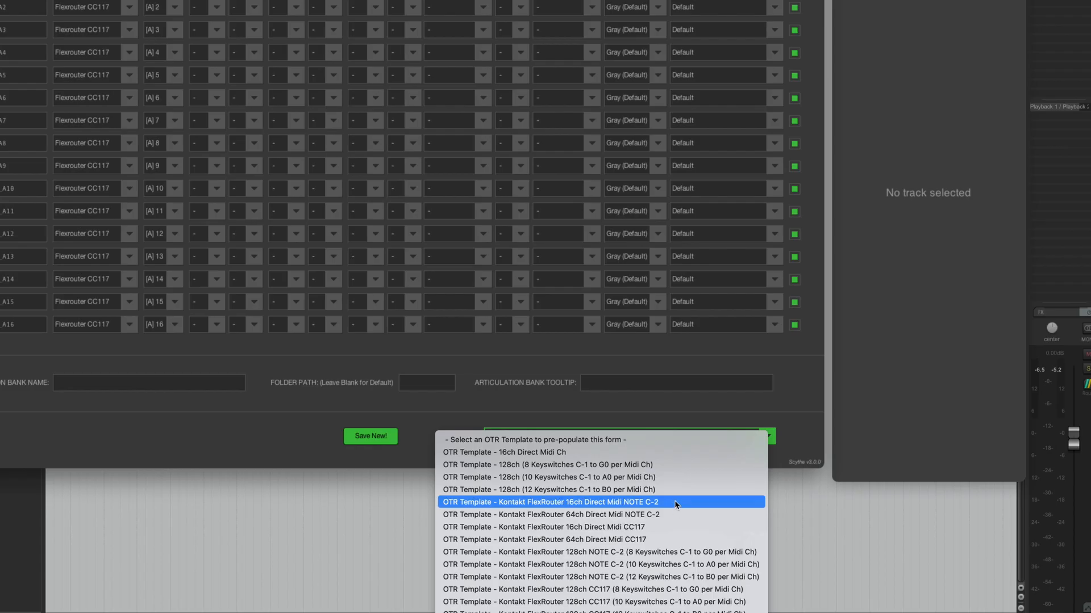
click(682, 552)
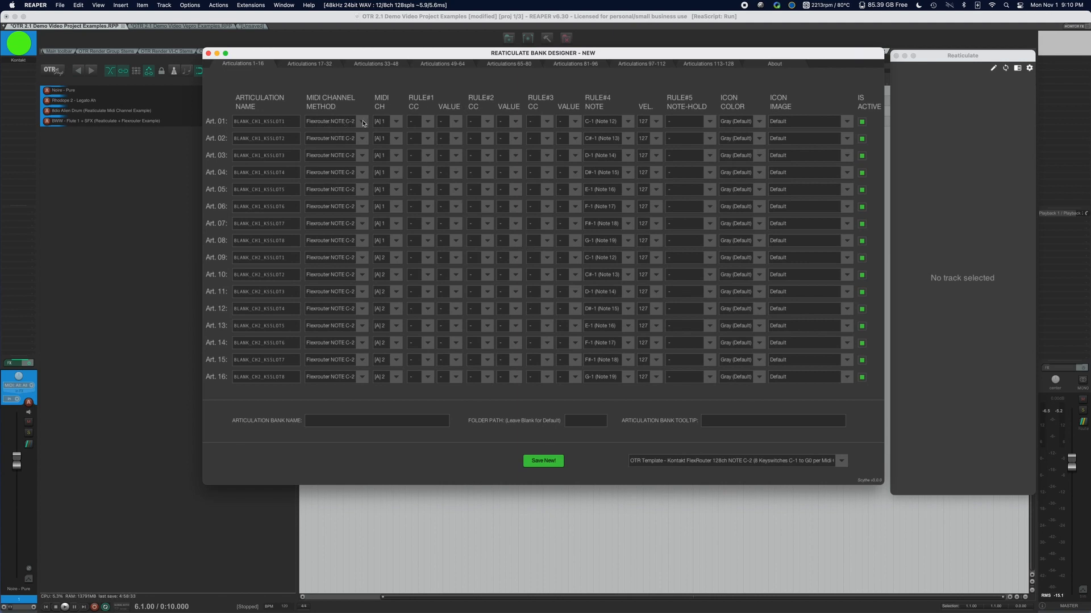
Review the FlexRouter template's articulation pages up to 65-80, return to 1-16, and close the Bank Designer without saving
click(309, 64)
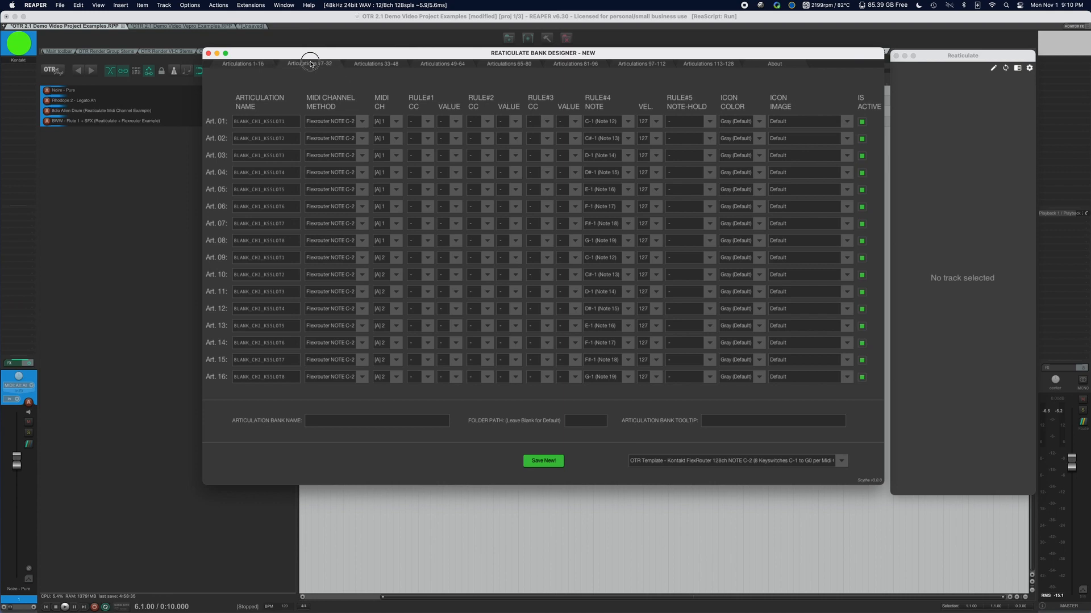
click(376, 63)
click(488, 64)
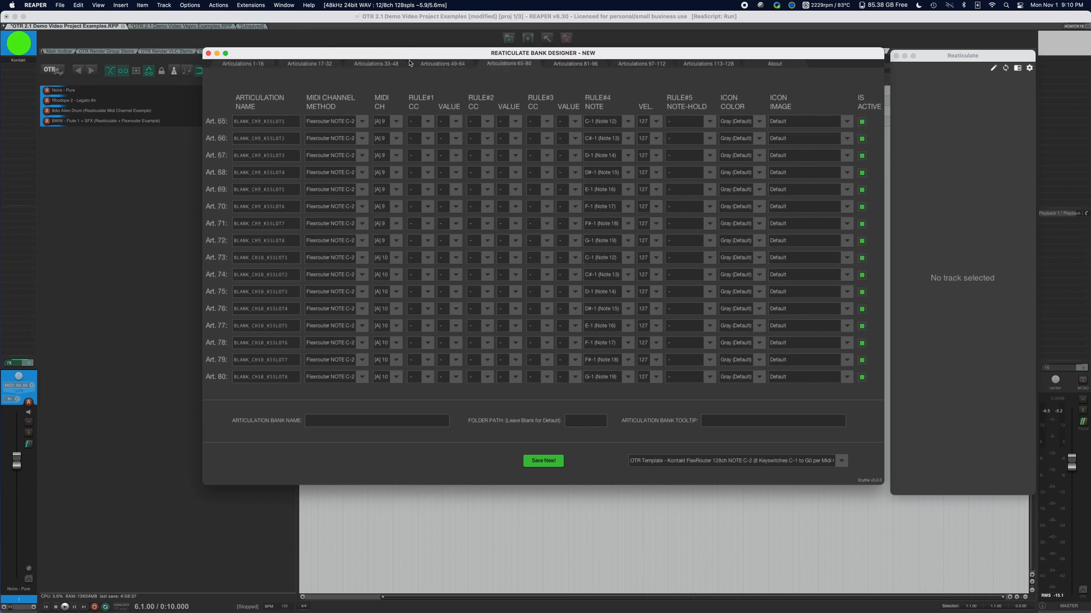
click(239, 63)
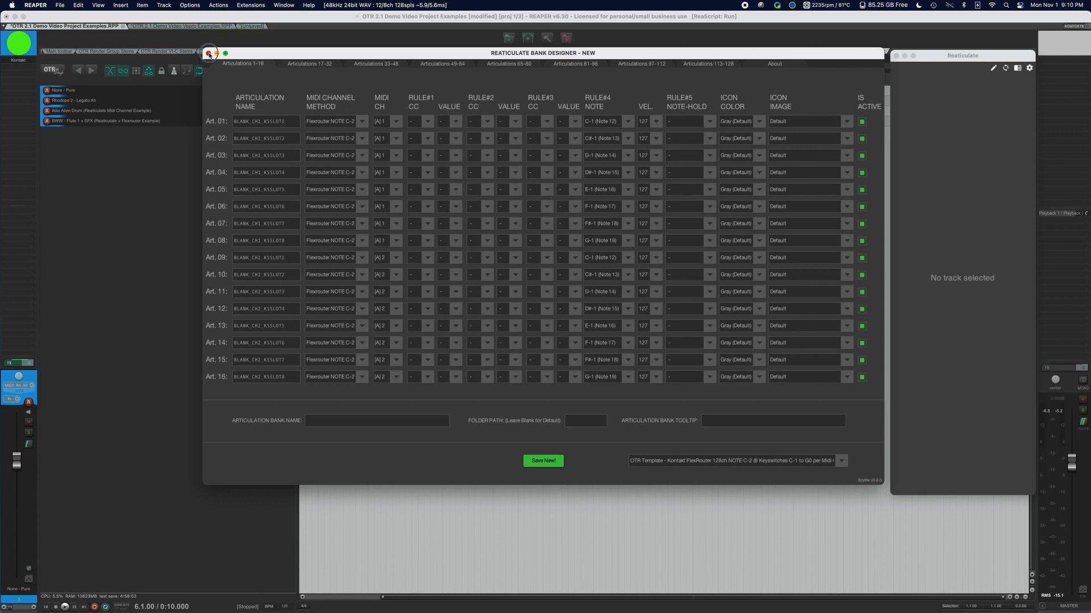
click(209, 53)
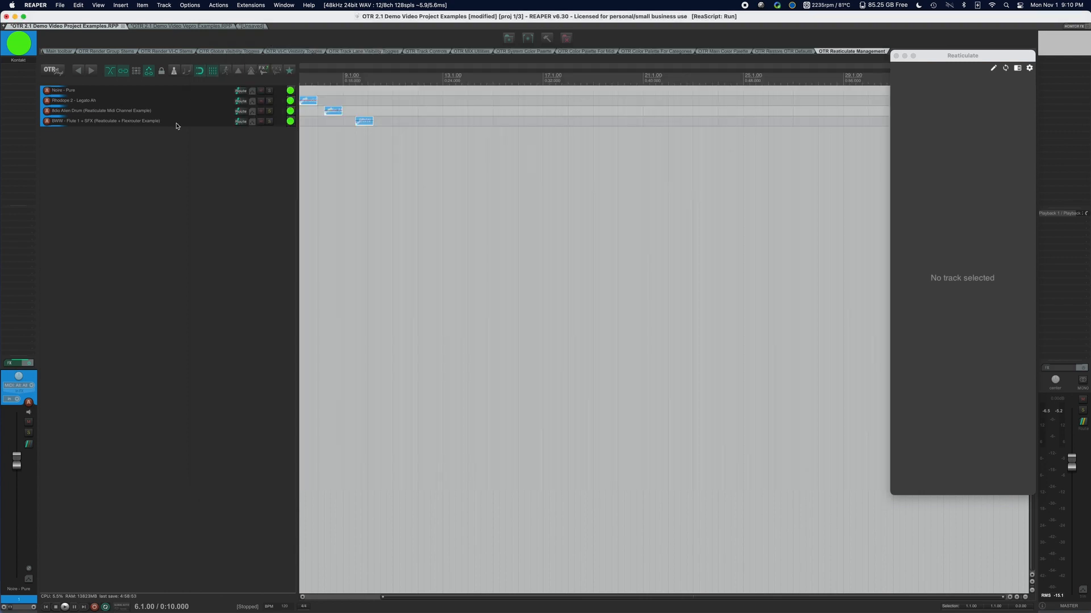
Compare the Reaticulate contents of the Rhodope 2 - Legato Ah, 8dio Alien Drum and BWW - Flute 1 + SFX tracks, then deselect all tracks
click(120, 100)
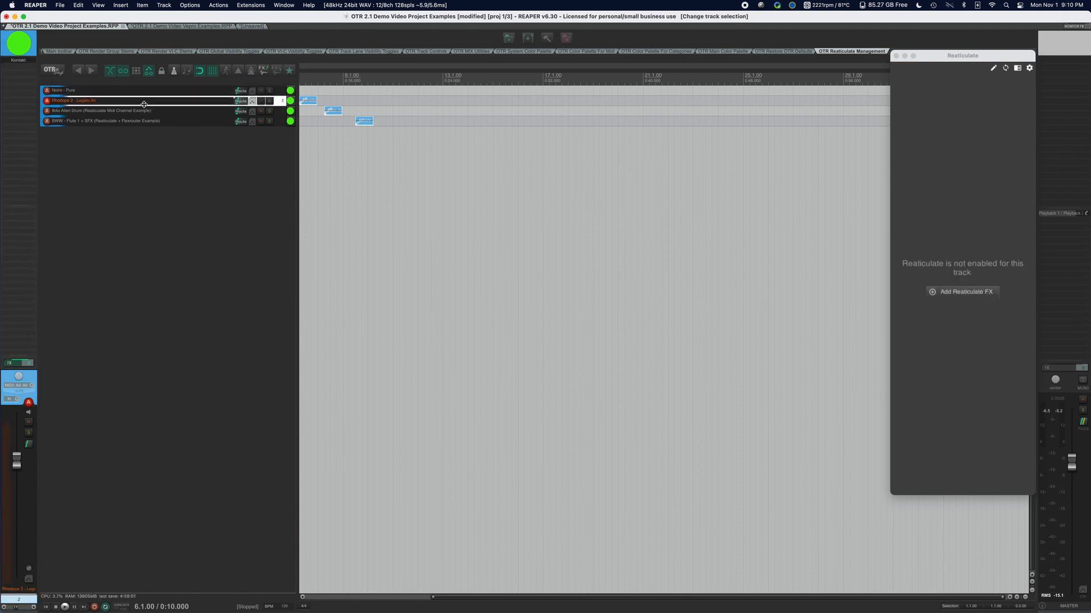
click(139, 110)
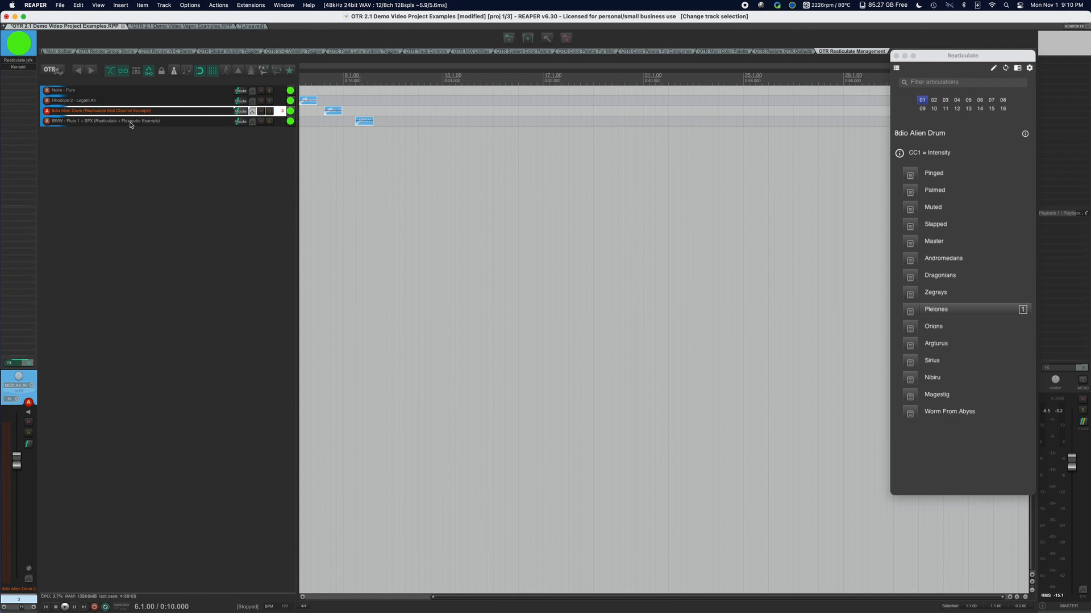
click(130, 122)
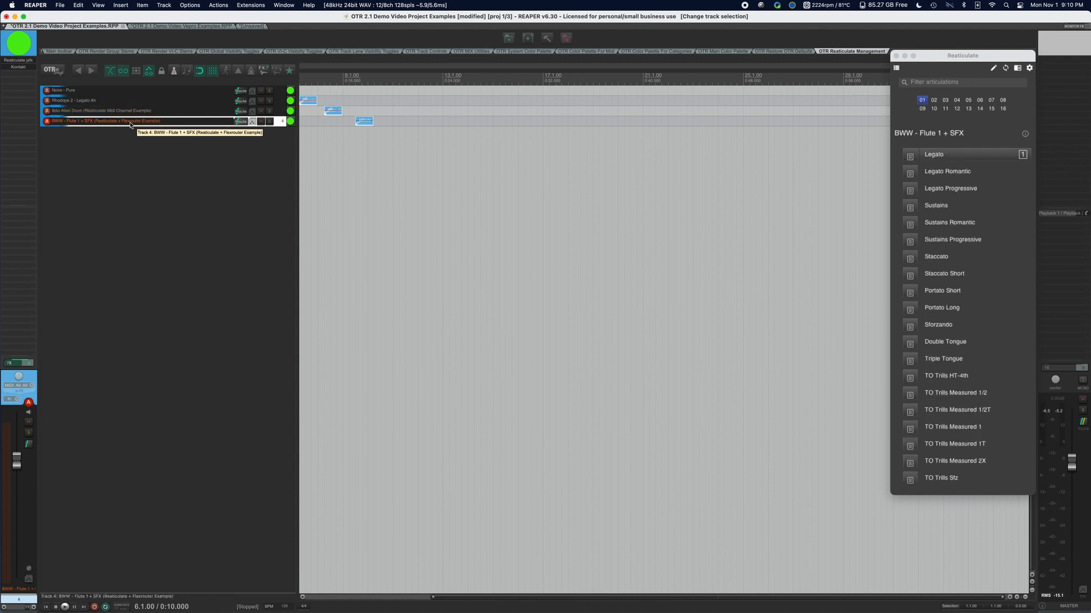
click(135, 150)
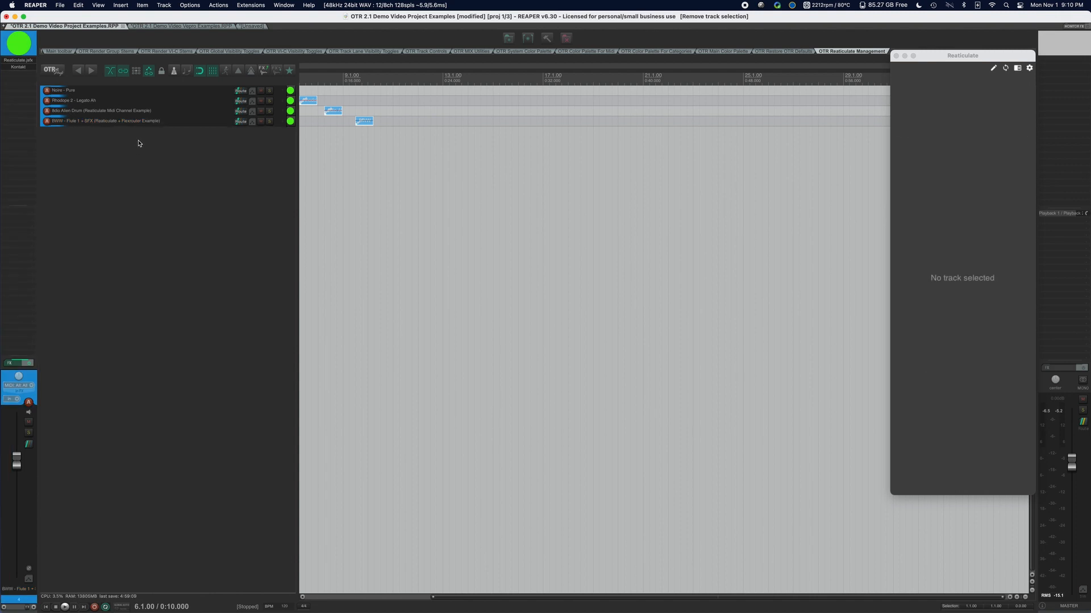
Check the Noire - Pure track's instrument and its Reaticulate status
click(146, 89)
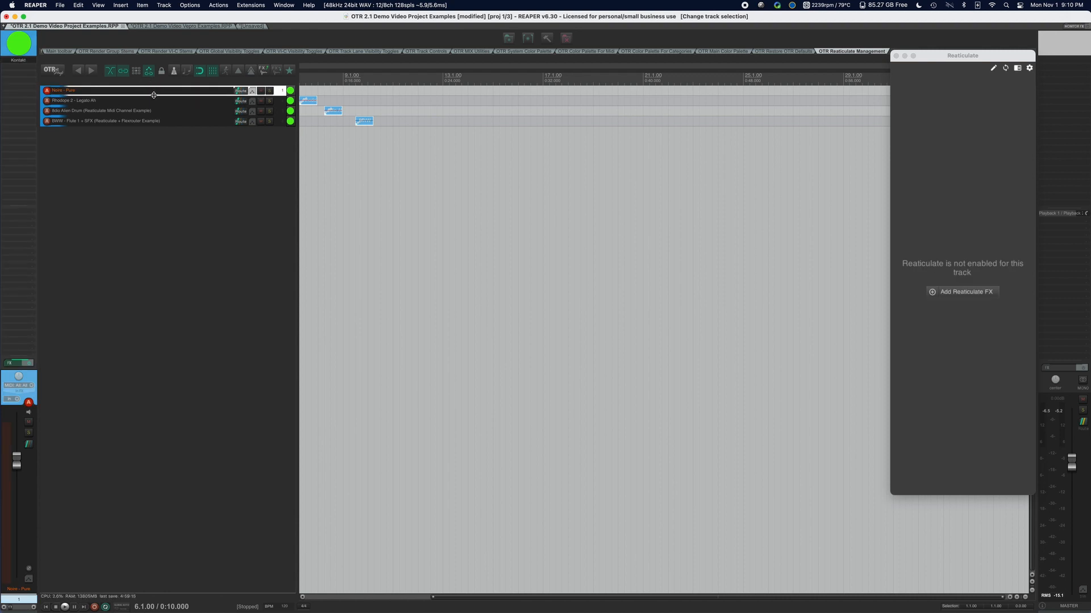
scroll(153, 95, left, 5)
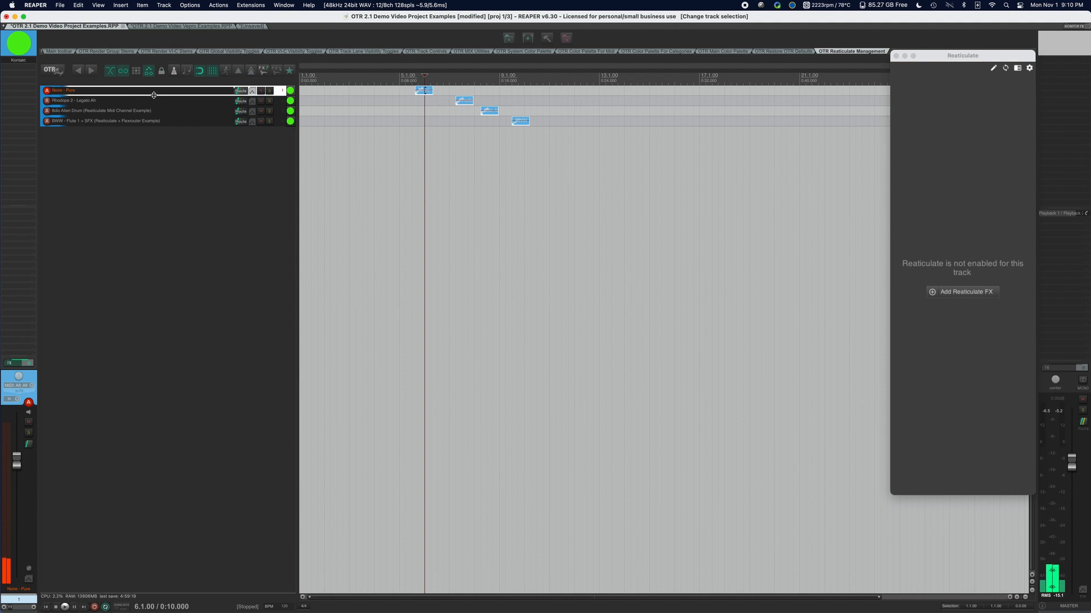
click(963, 124)
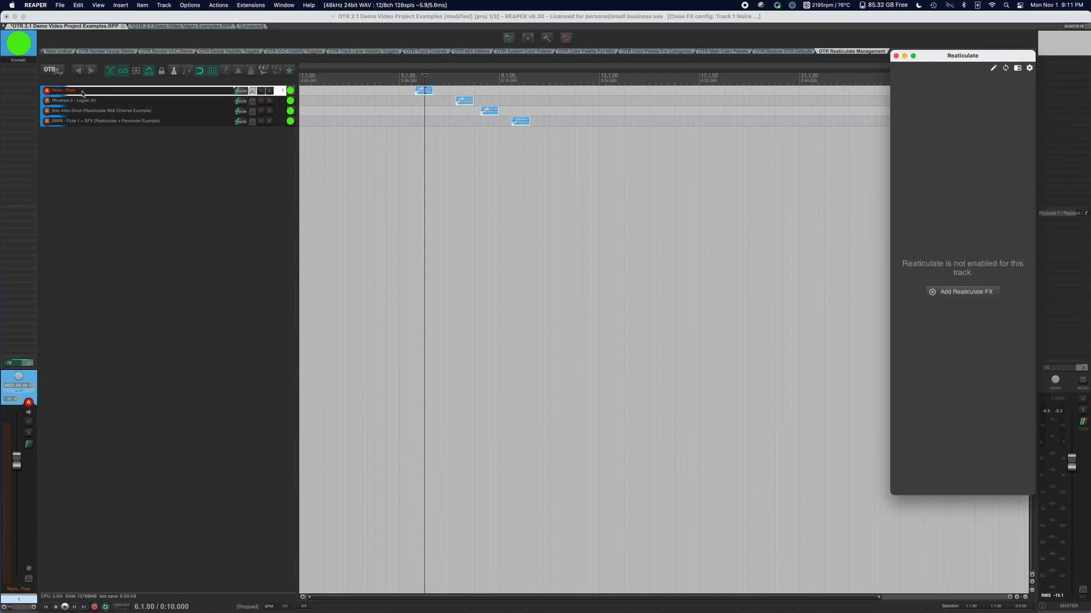
Insert a track from the OTR virtual instrument template for Reaticulate with Kontakt, Instrument (Stereo Outs)
click(91, 139)
right_click(92, 139)
mouse_move(124, 145)
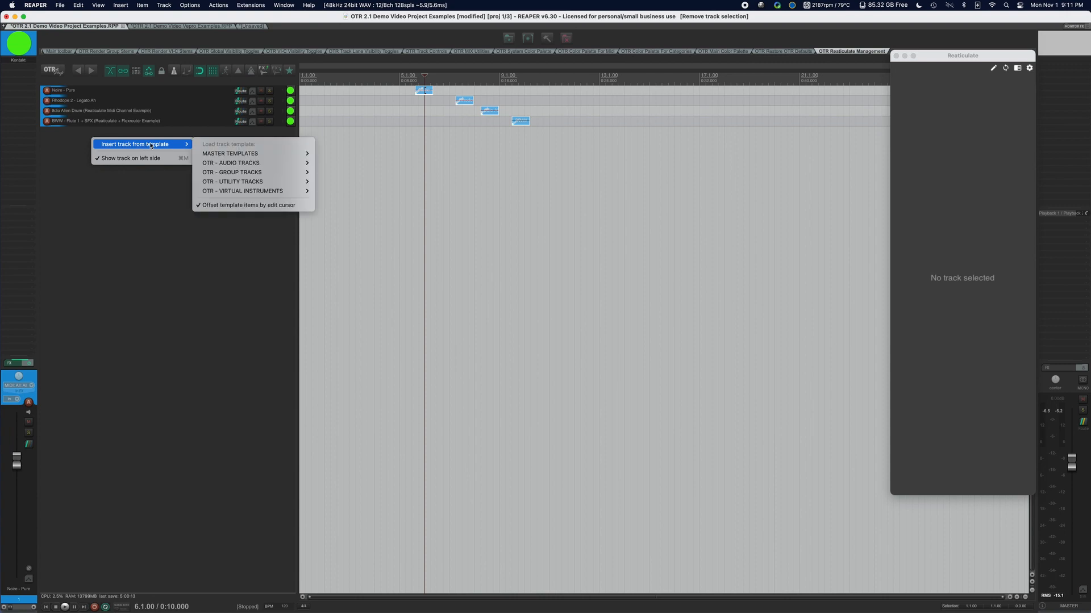
mouse_move(234, 184)
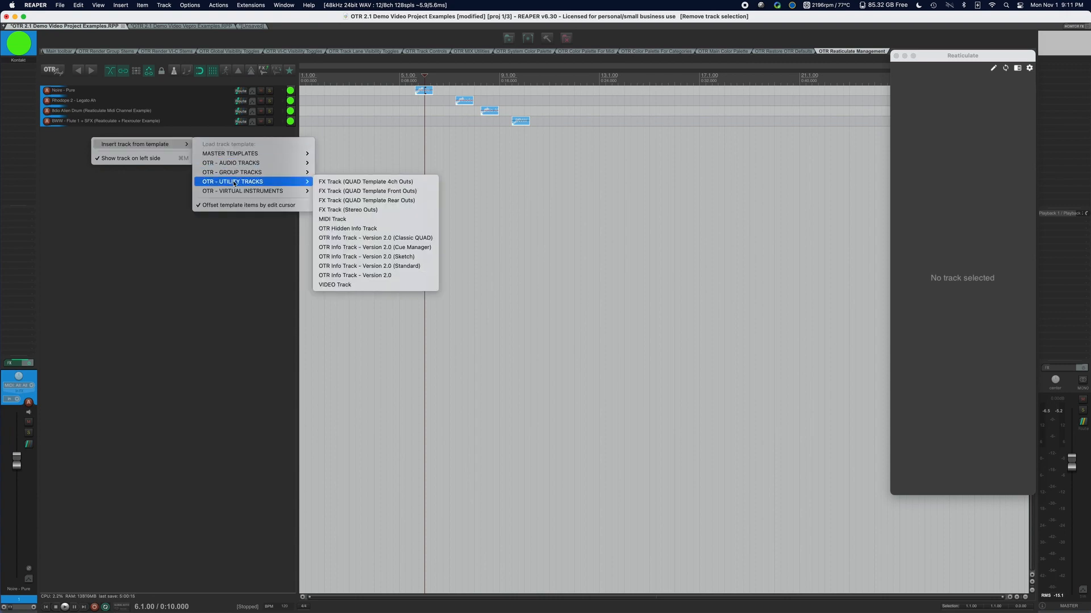
mouse_move(319, 191)
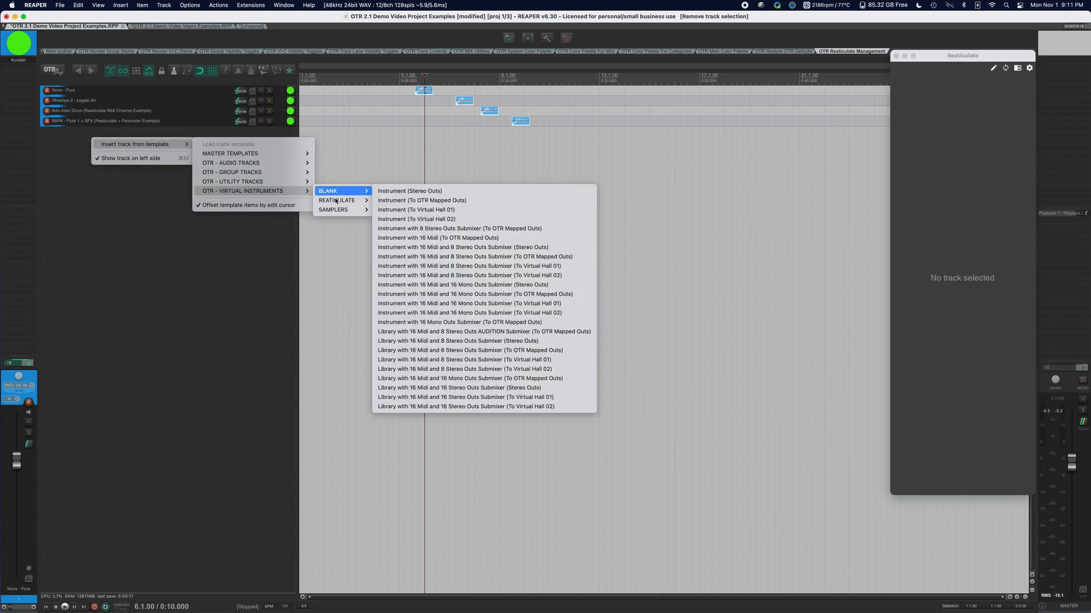
mouse_move(396, 210)
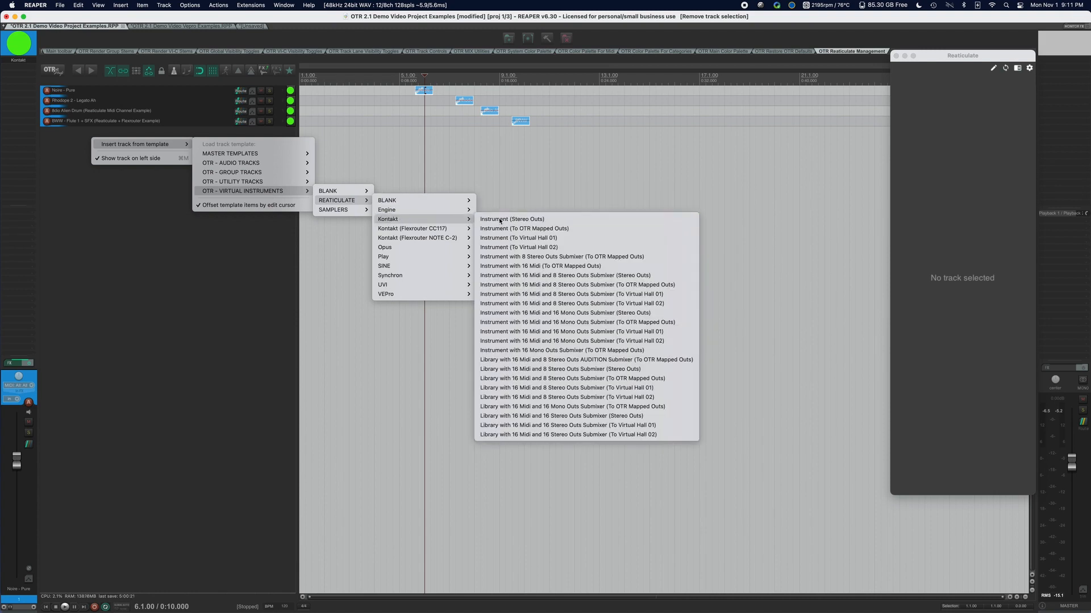
click(499, 220)
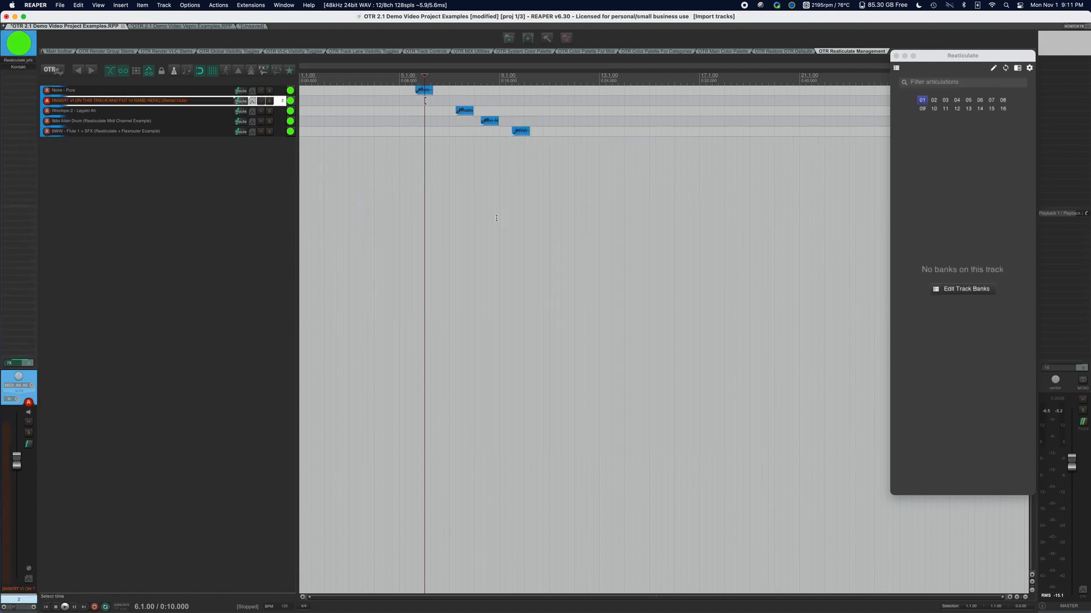
Rename the inserted track Noire Pure REA, then select the original Noire - Pure track
double_click(122, 101)
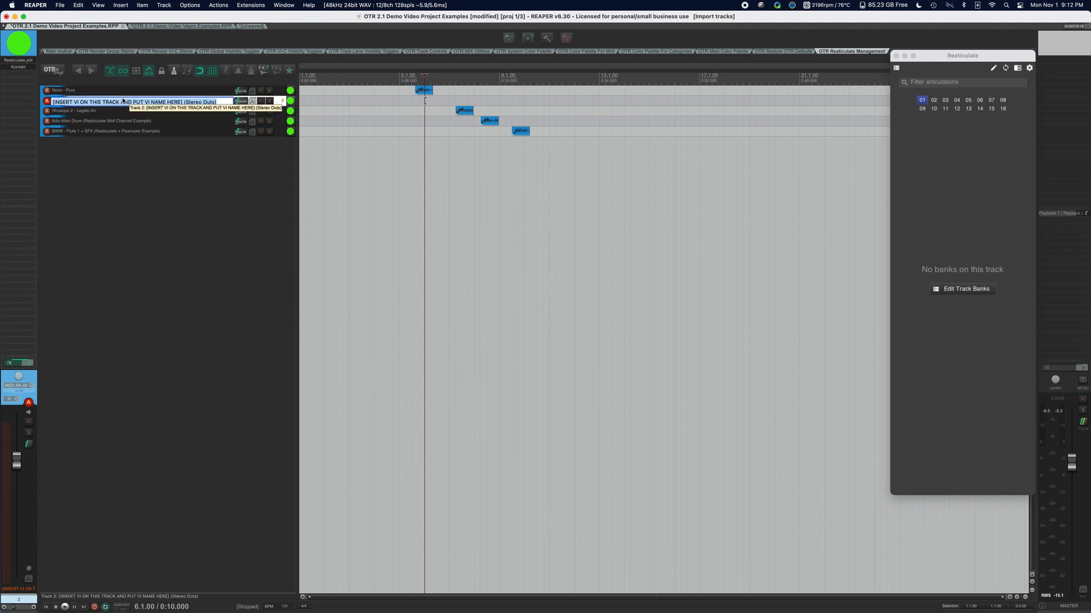
text(Noire Pure REA)
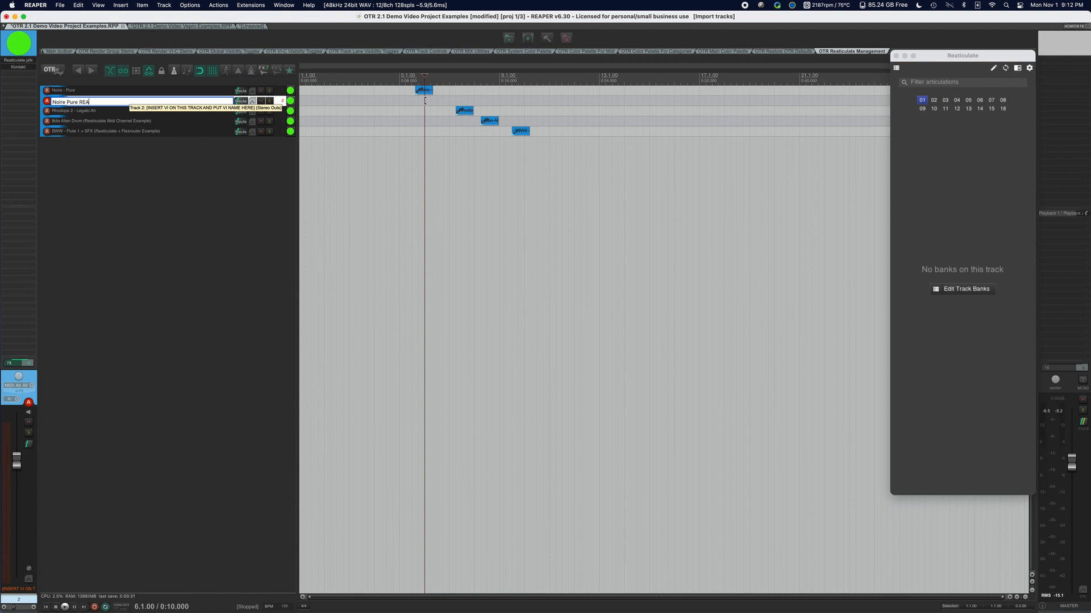
key(Return)
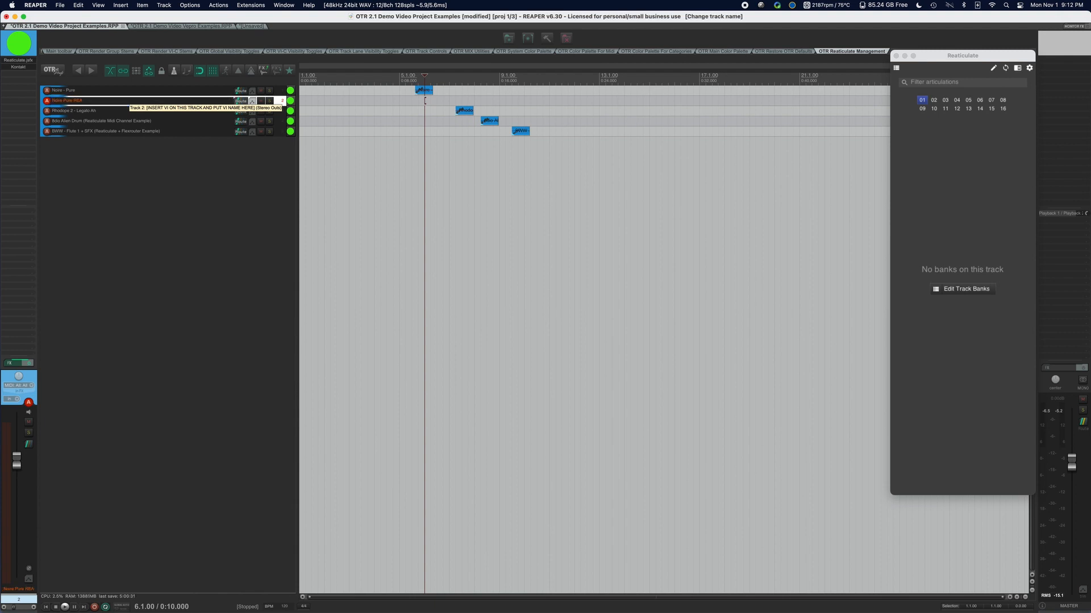
click(96, 93)
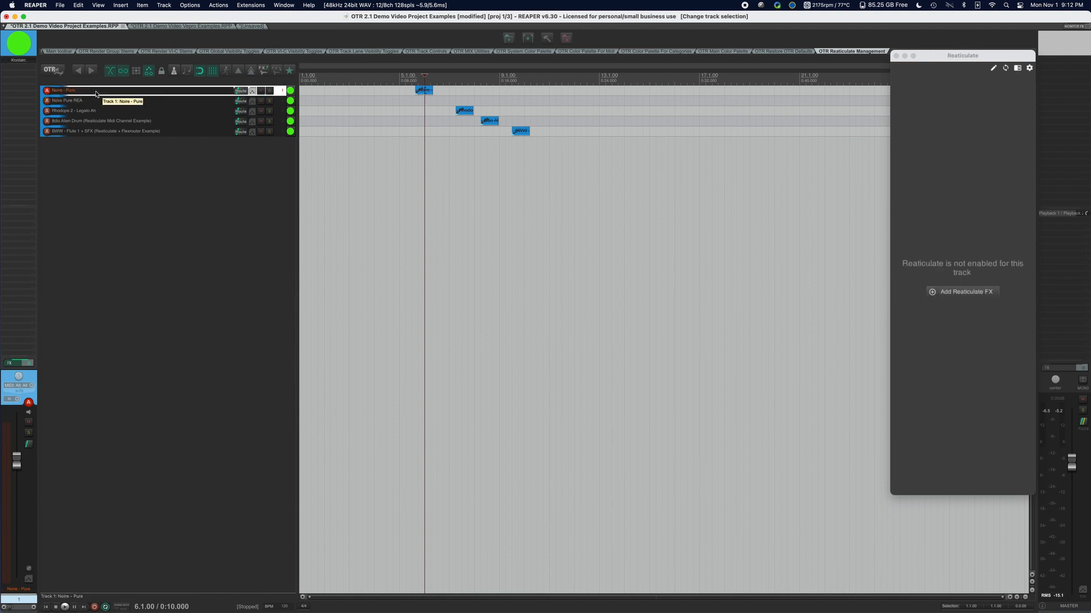
Compare the Reaticulate contents of the Noire - Pure, Noire Pure REA, 8dio Alien Drum and BWW - Flute 1 + SFX tracks
click(94, 100)
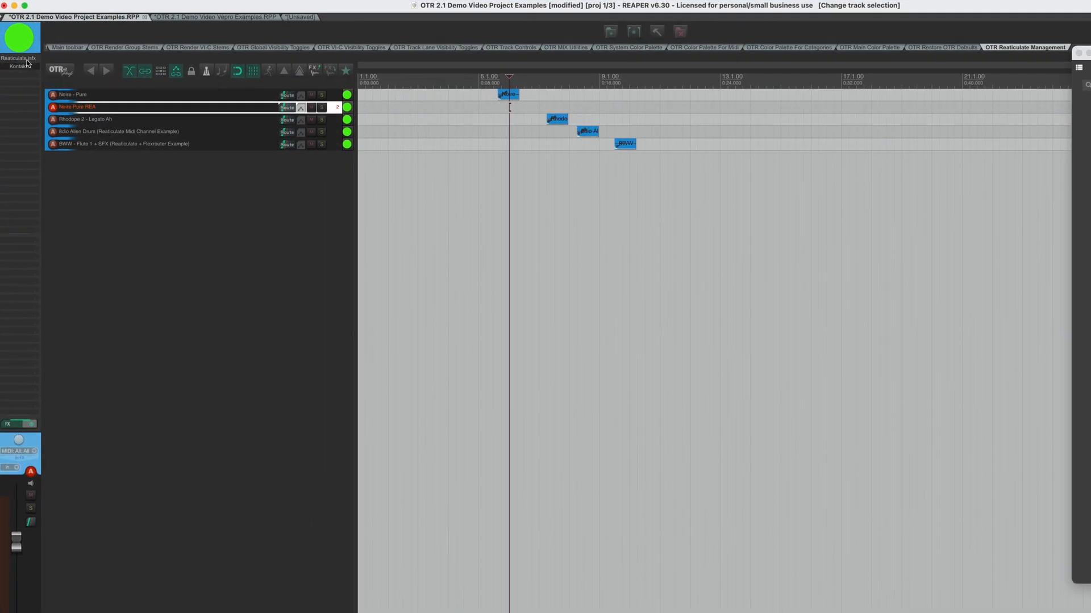
click(100, 97)
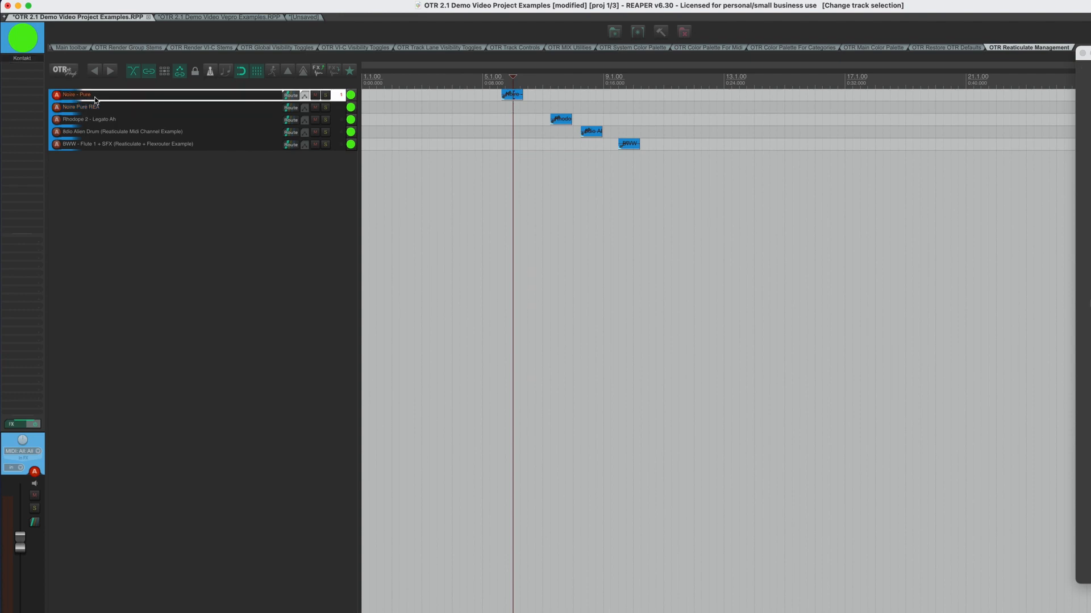
click(101, 108)
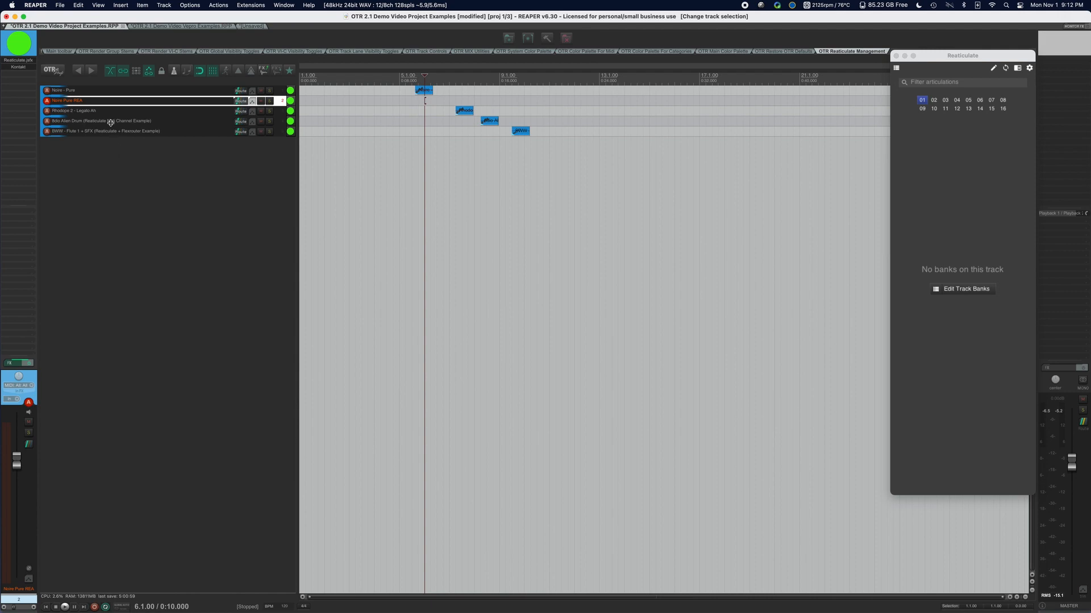
click(83, 123)
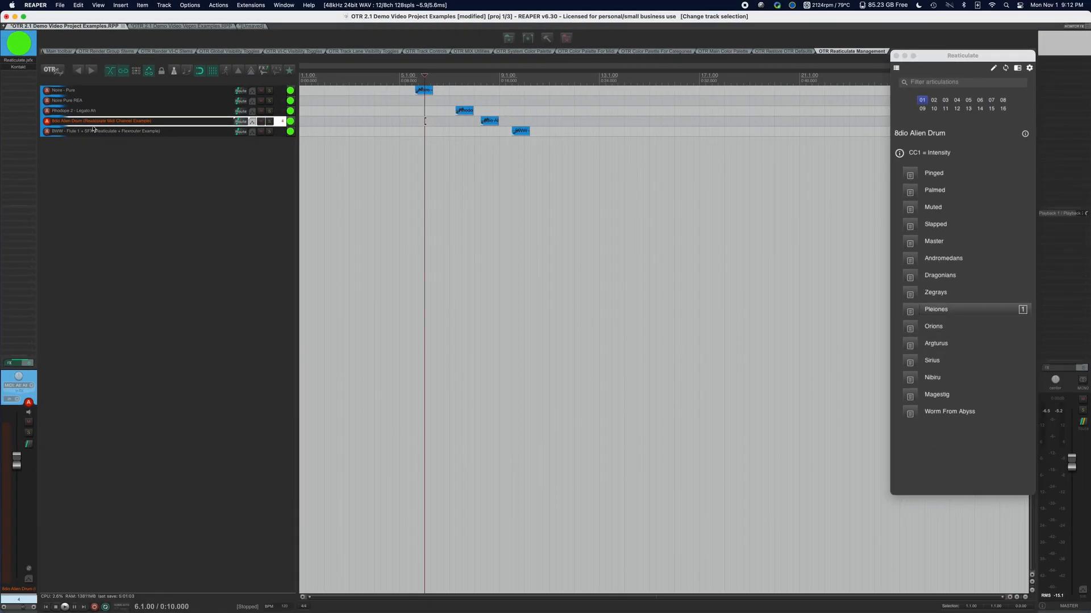
click(92, 131)
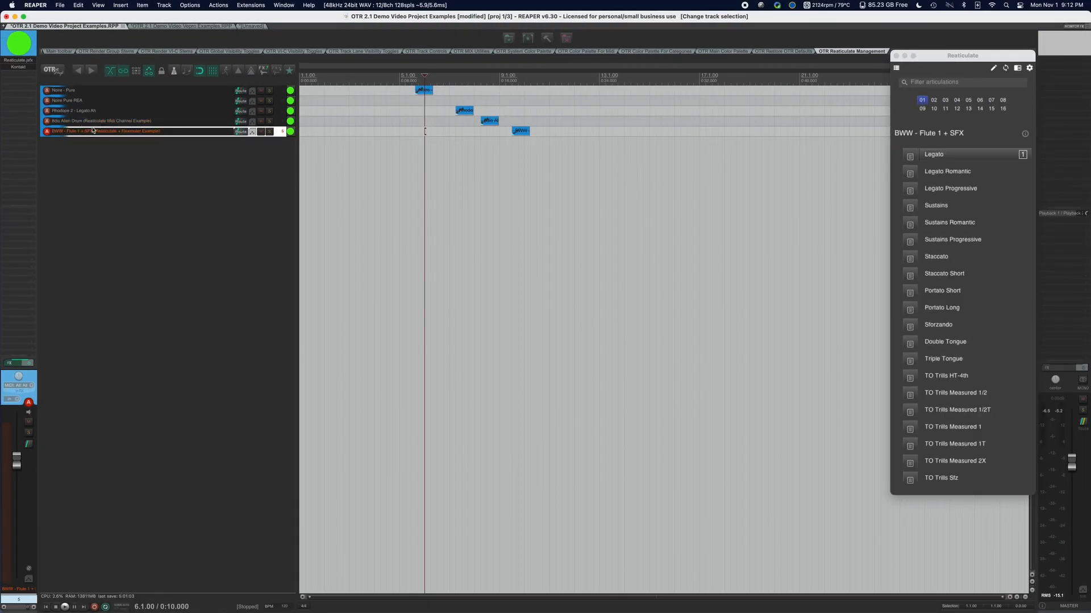
click(92, 102)
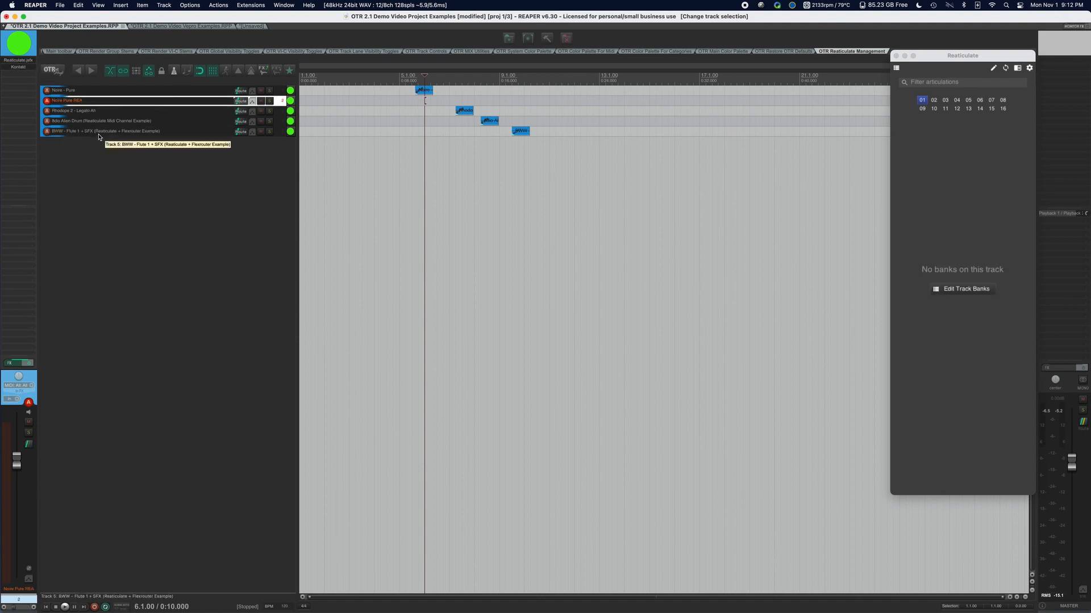
Examine the Reaticulate track templates available under OTR virtual instruments, such as Engine and Kontakt, without inserting one
right_click(100, 157)
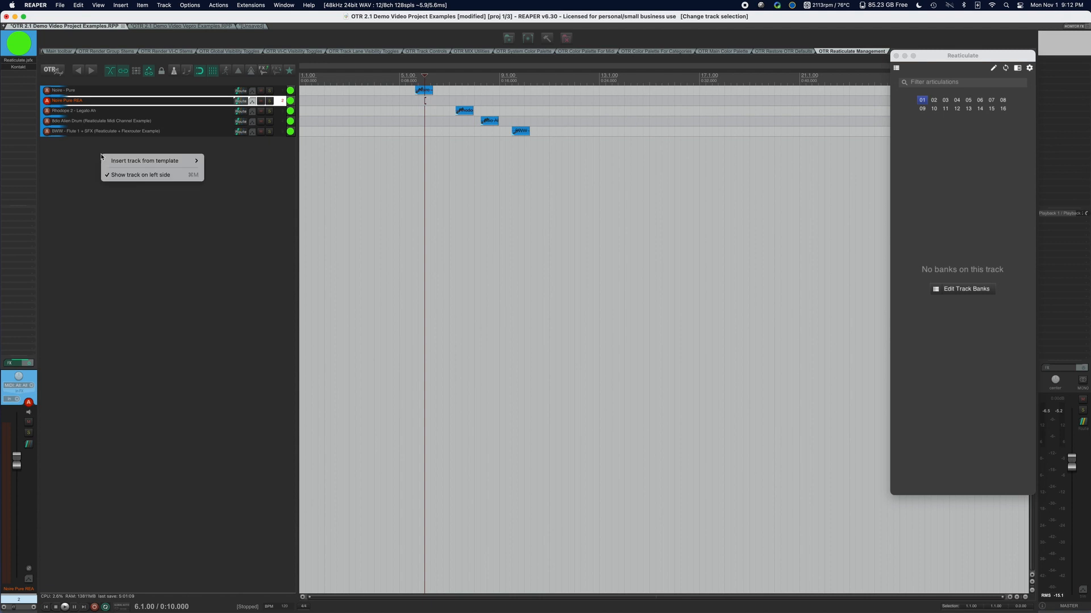
mouse_move(171, 165)
mouse_move(267, 208)
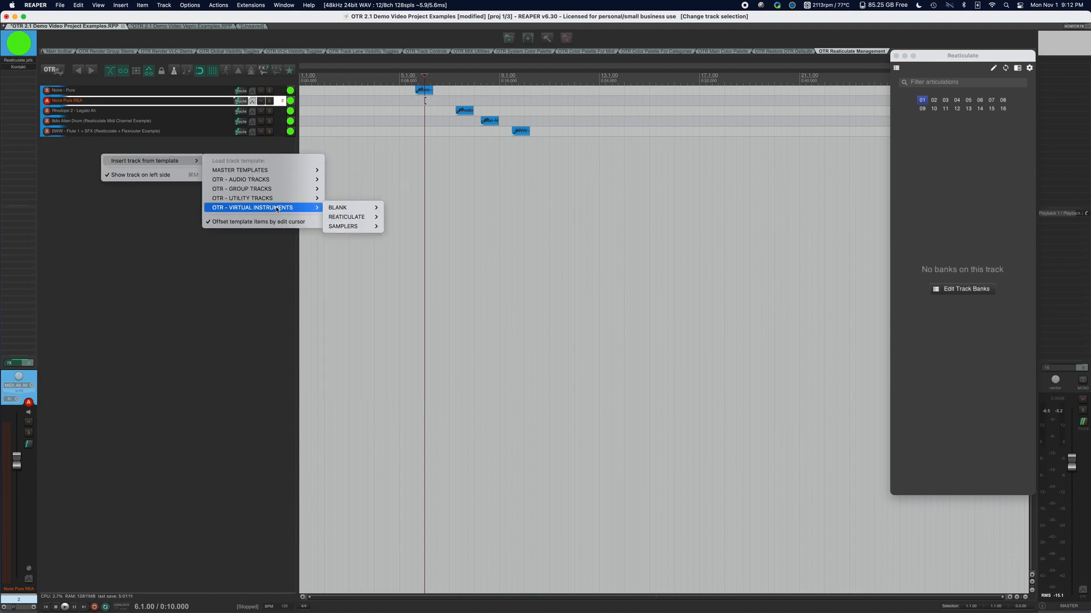
mouse_move(364, 220)
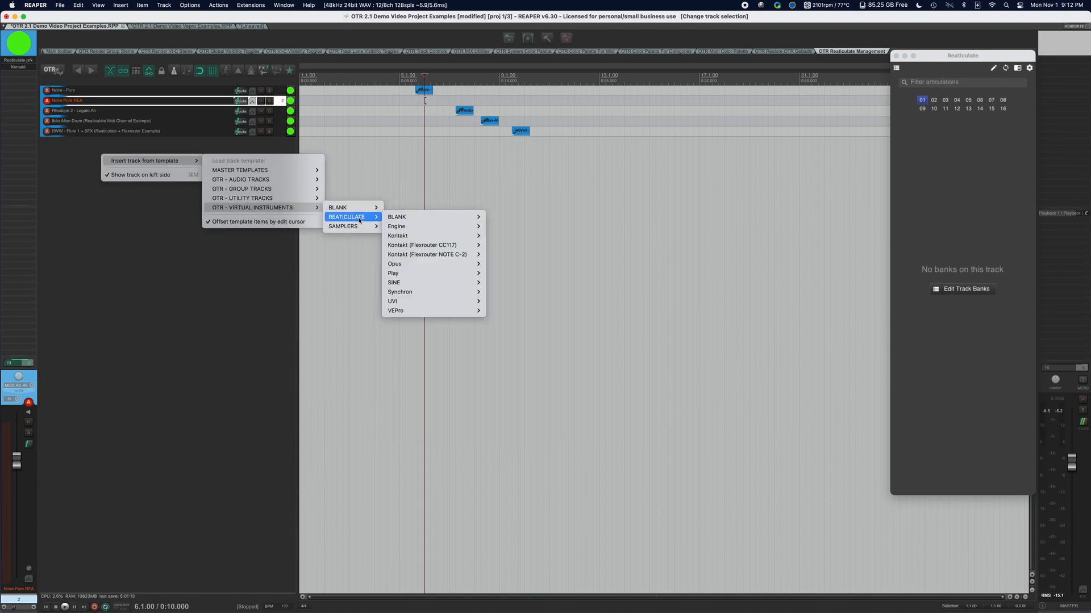
mouse_move(433, 219)
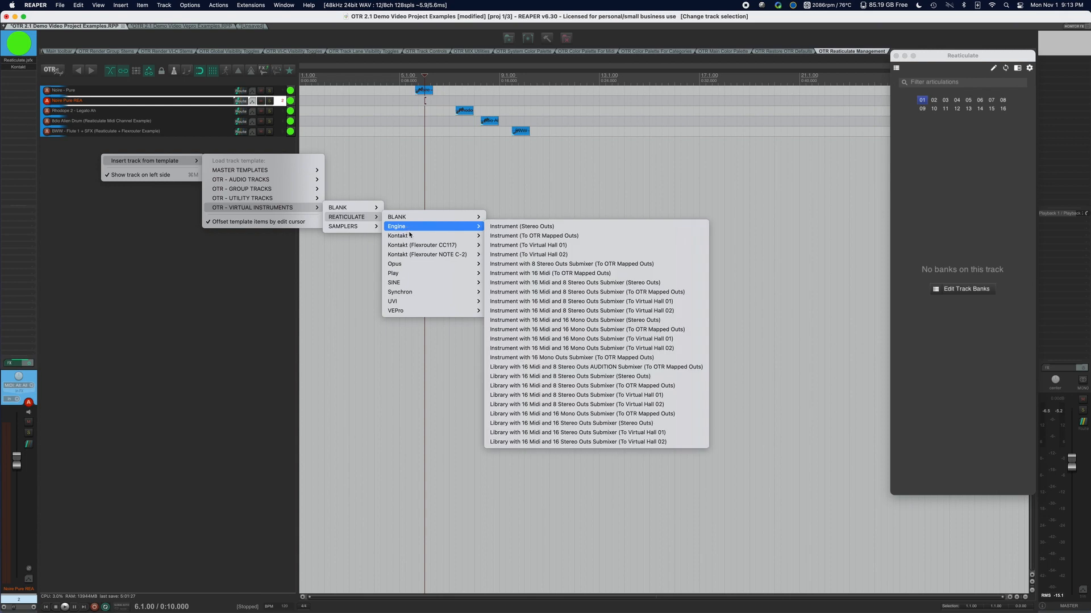
mouse_move(413, 241)
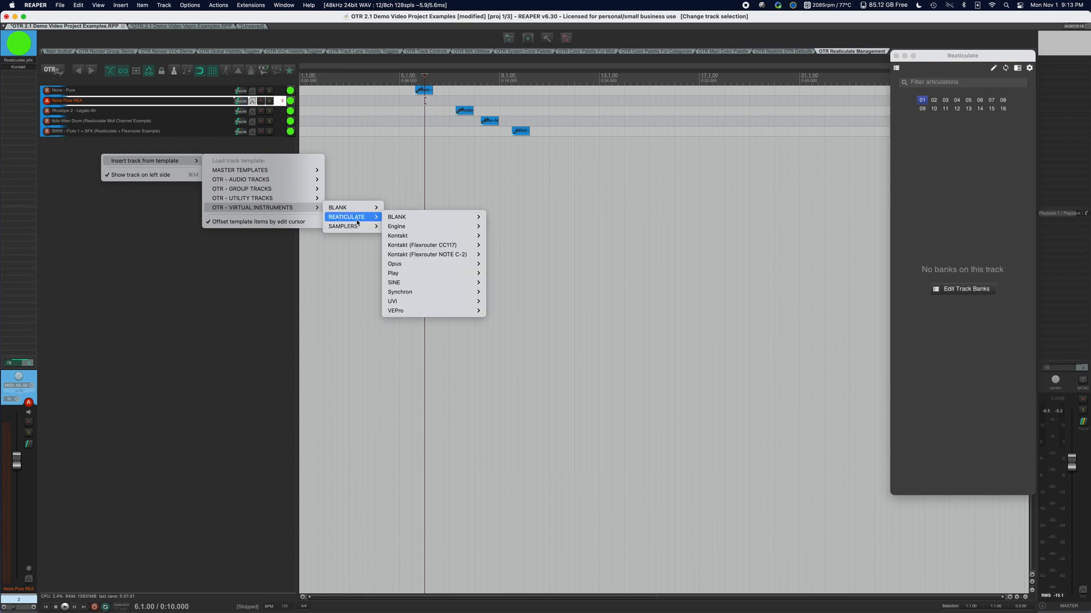
click(214, 280)
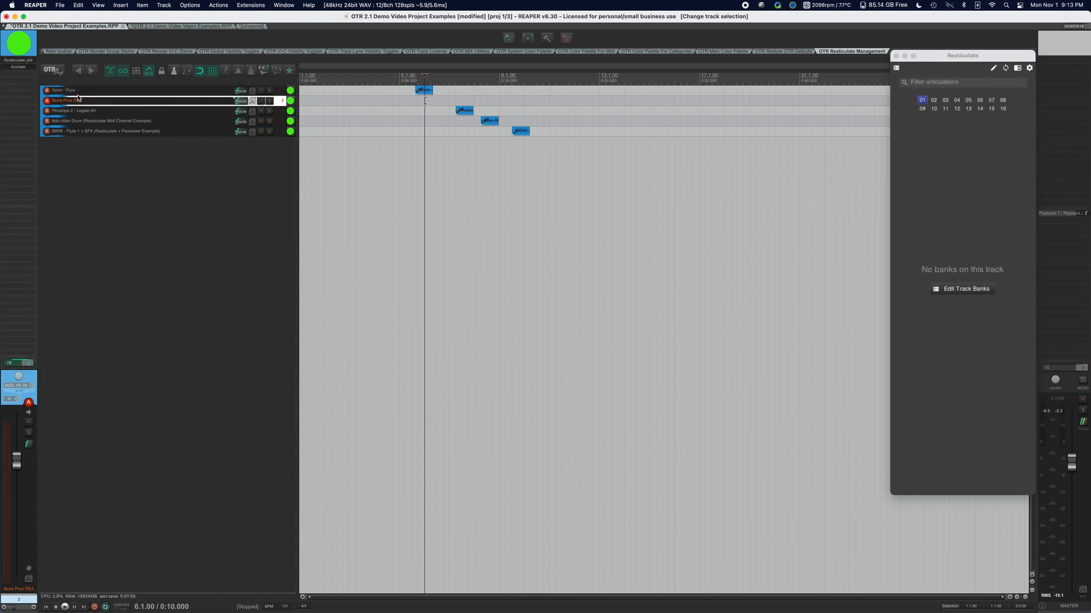
Load NOIRE Pure.nki from the Noire library into Kontakt on the Noire Pure REA track, then close the plugin window
click(20, 67)
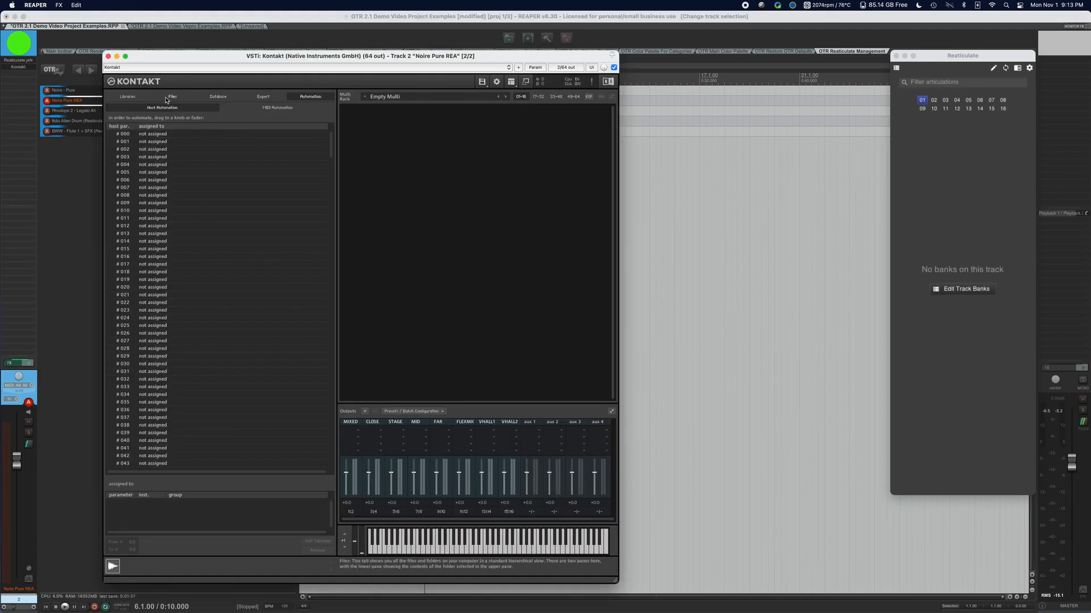
click(168, 97)
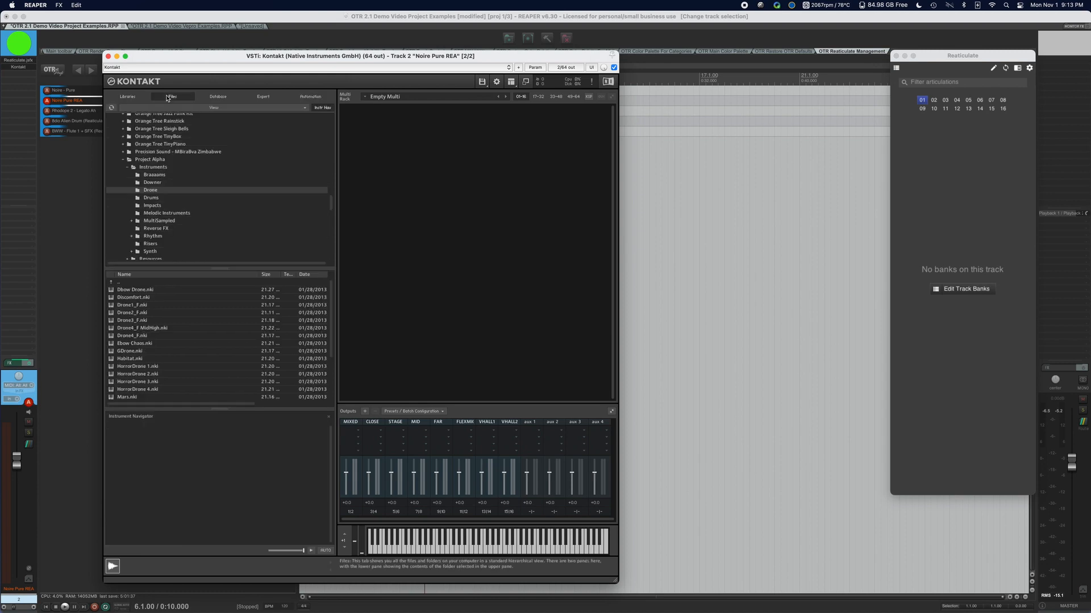
click(137, 97)
scroll(210, 237, down, 5)
scroll(211, 238, down, 15)
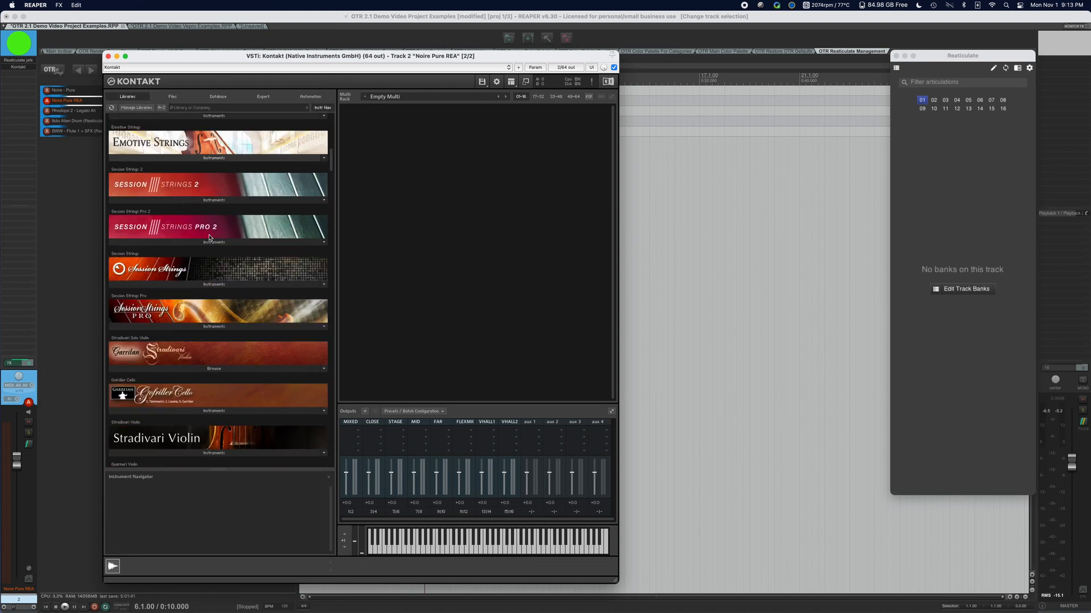
scroll(209, 238, down, 15)
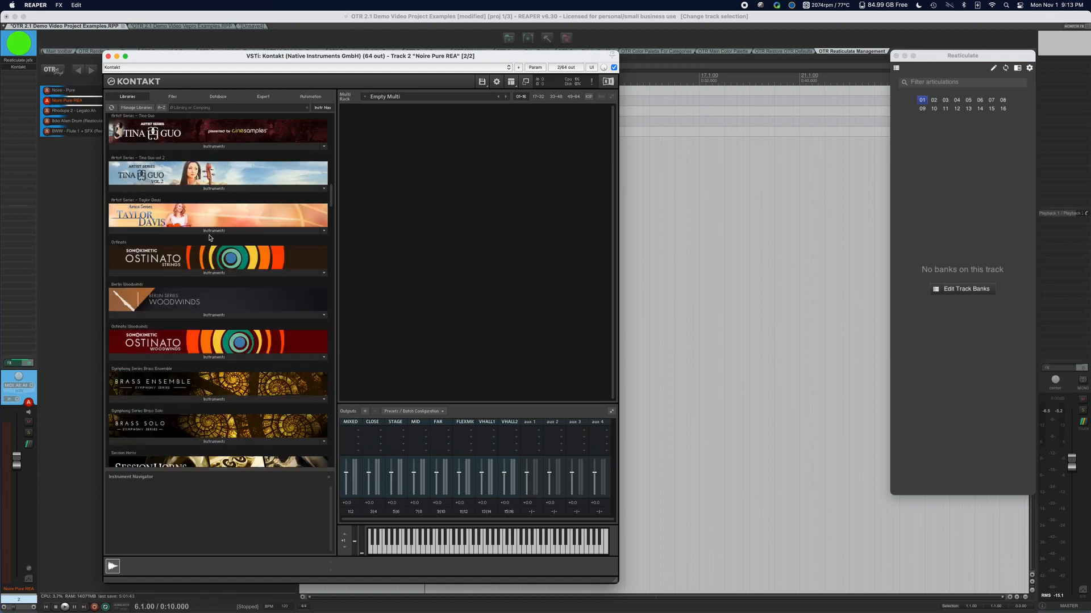
scroll(211, 237, down, 15)
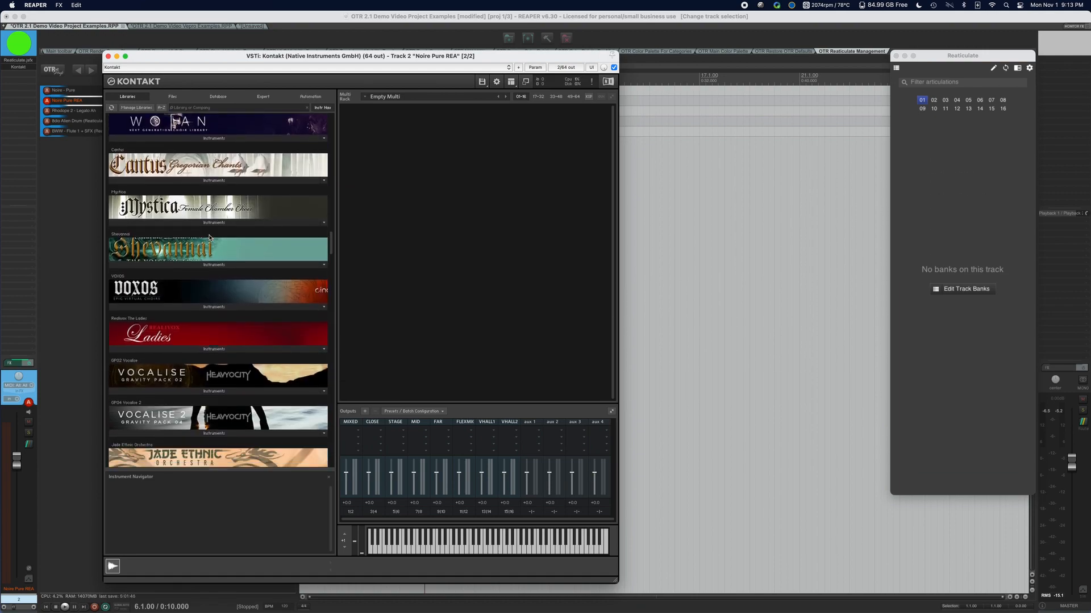
scroll(210, 238, down, 15)
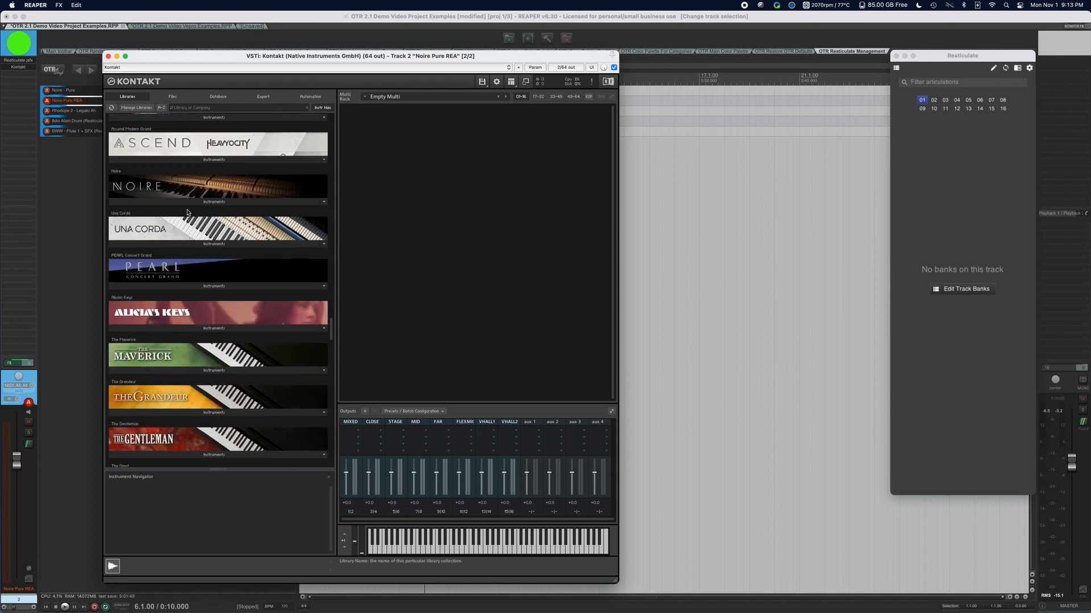
click(214, 202)
click(156, 220)
drag(157, 221, 436, 268)
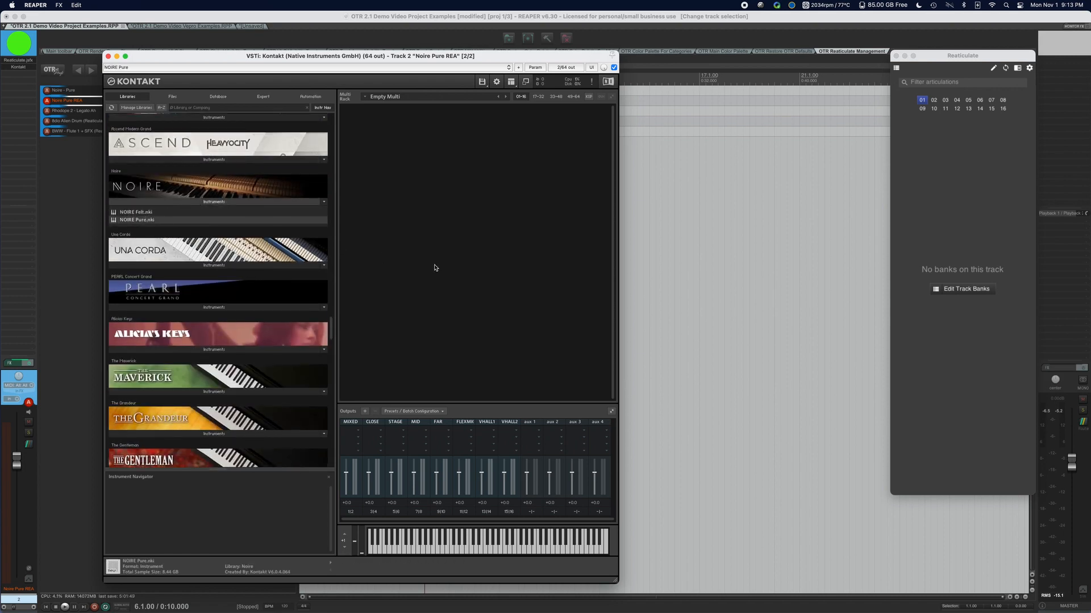
click(109, 57)
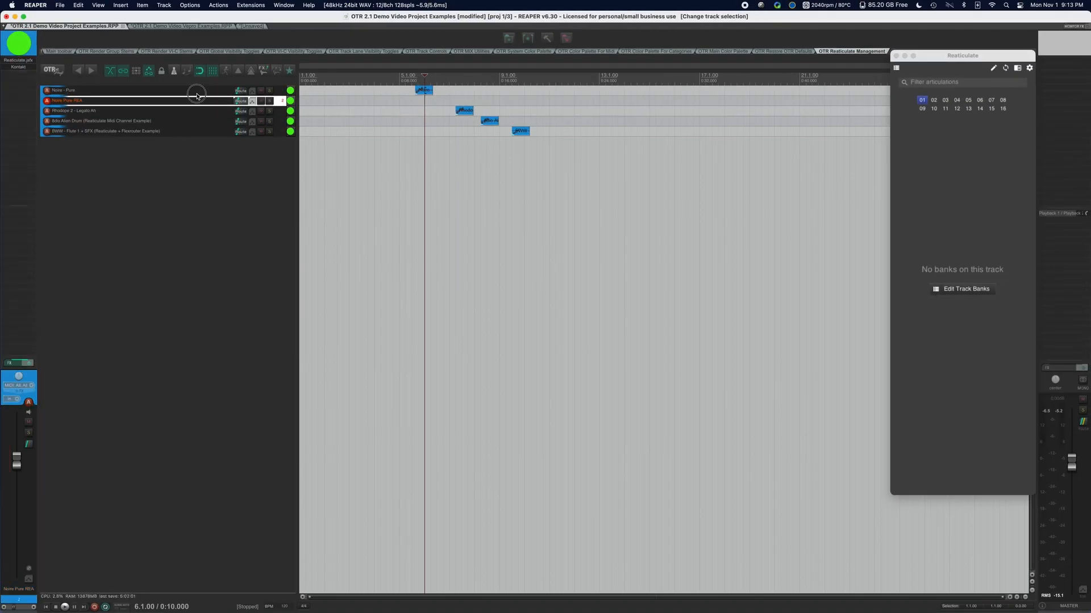
Compare the Reaticulate status of Noire - Pure and Noire Pure REA, and check the latter's track bank settings
click(122, 91)
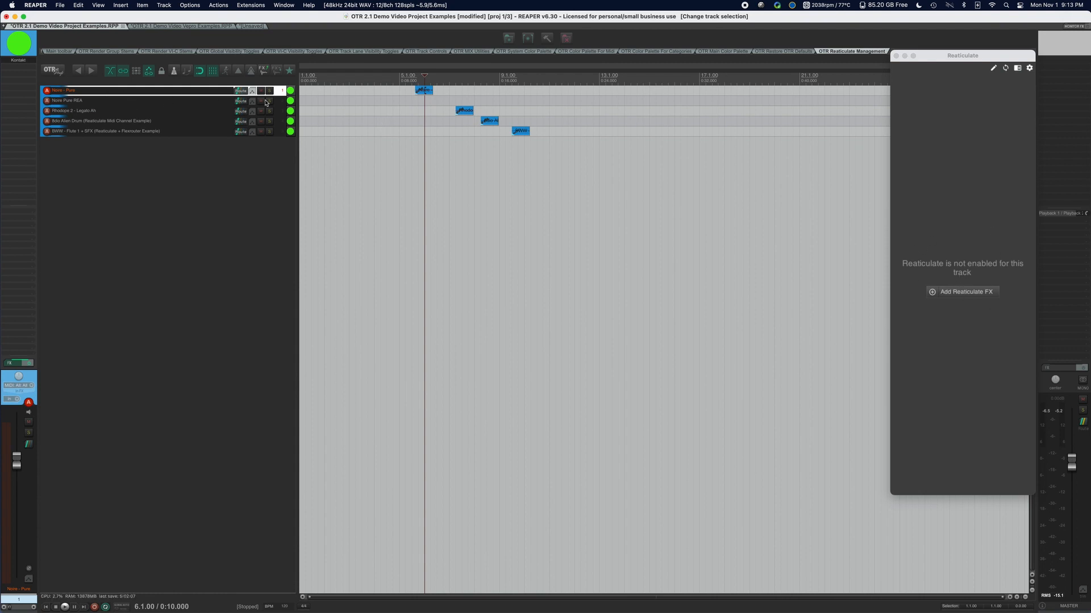
click(106, 103)
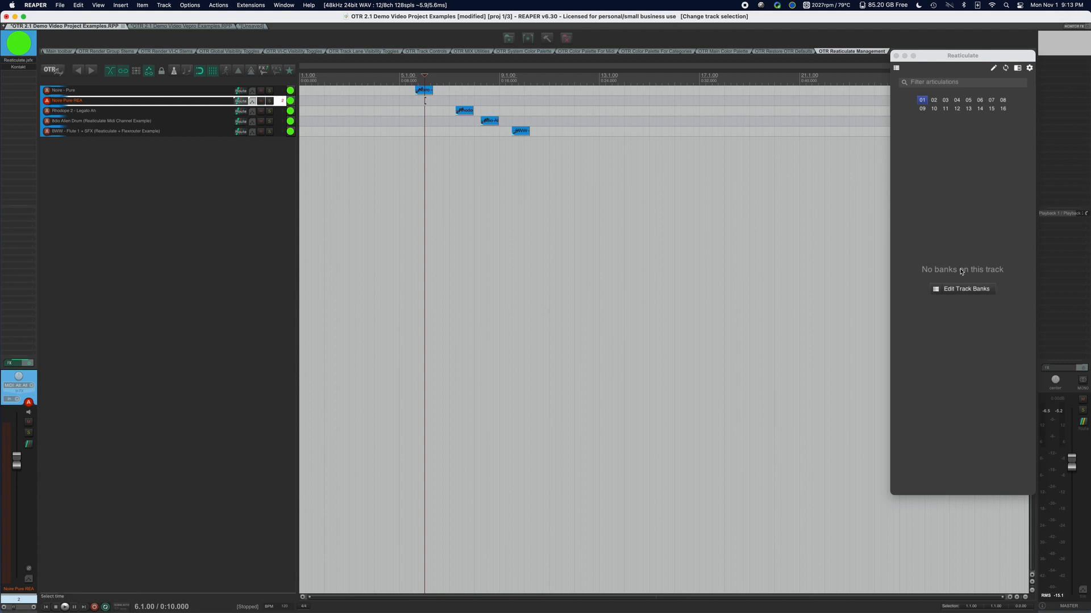
click(898, 70)
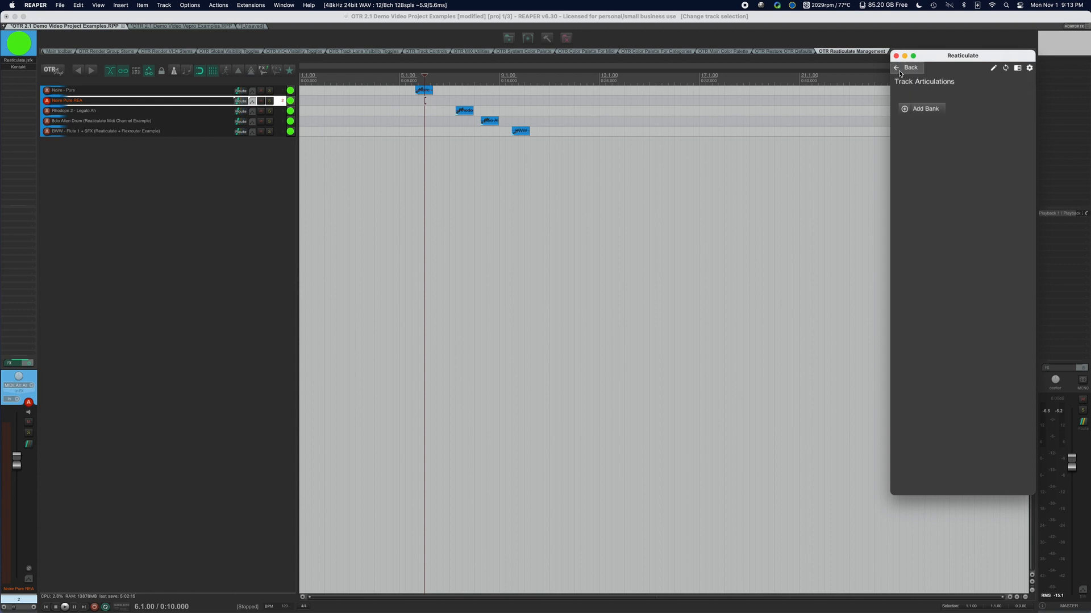
click(903, 67)
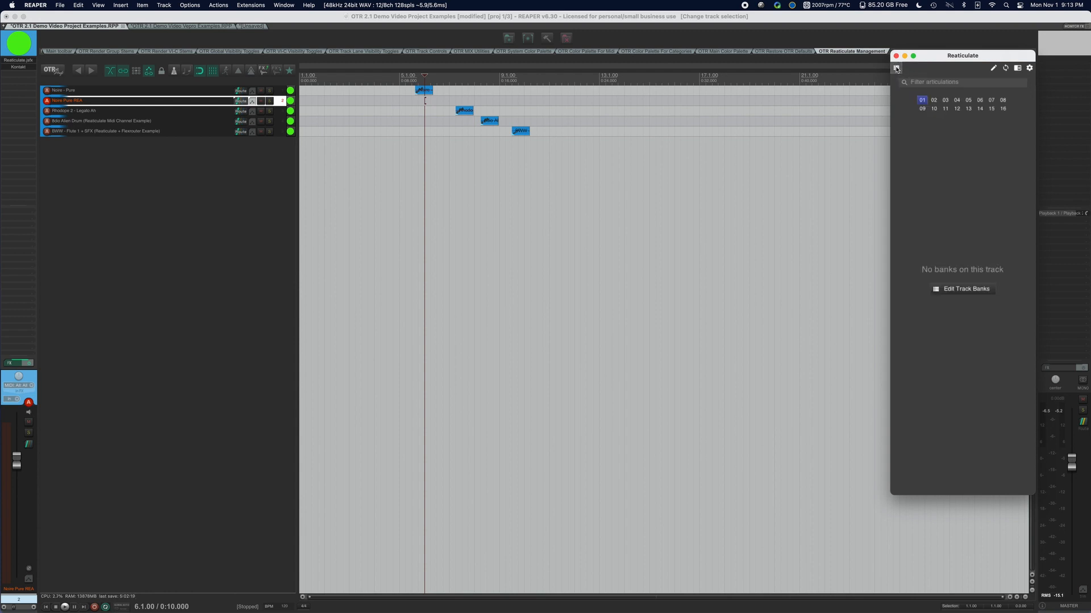
click(897, 70)
click(897, 70)
Add a bank to the Noire Pure REA track and set it to OTR Single Articulation Default
click(964, 289)
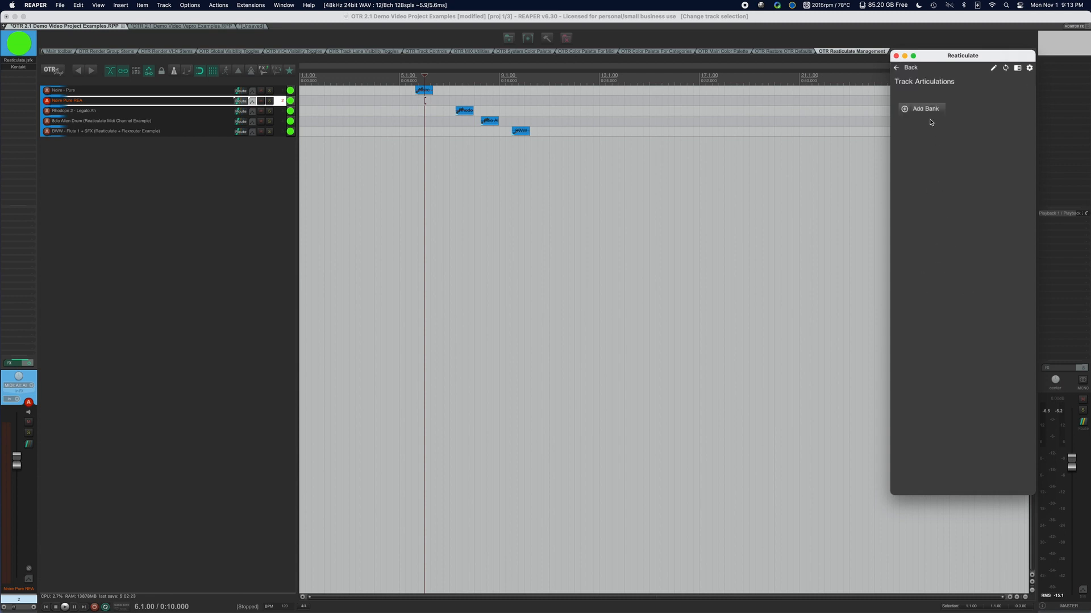
click(924, 108)
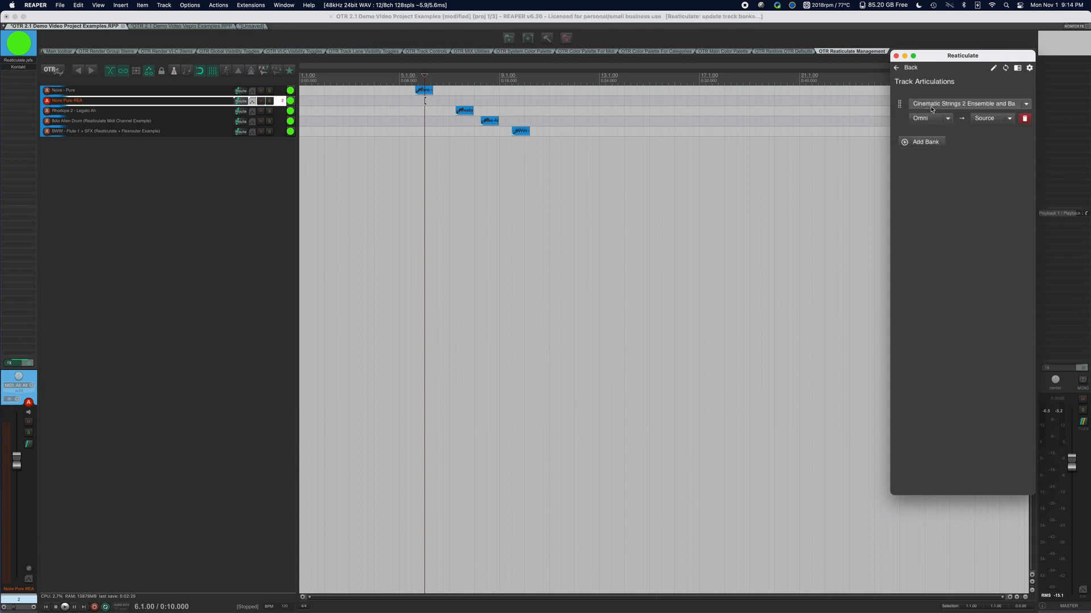
click(927, 105)
mouse_move(937, 125)
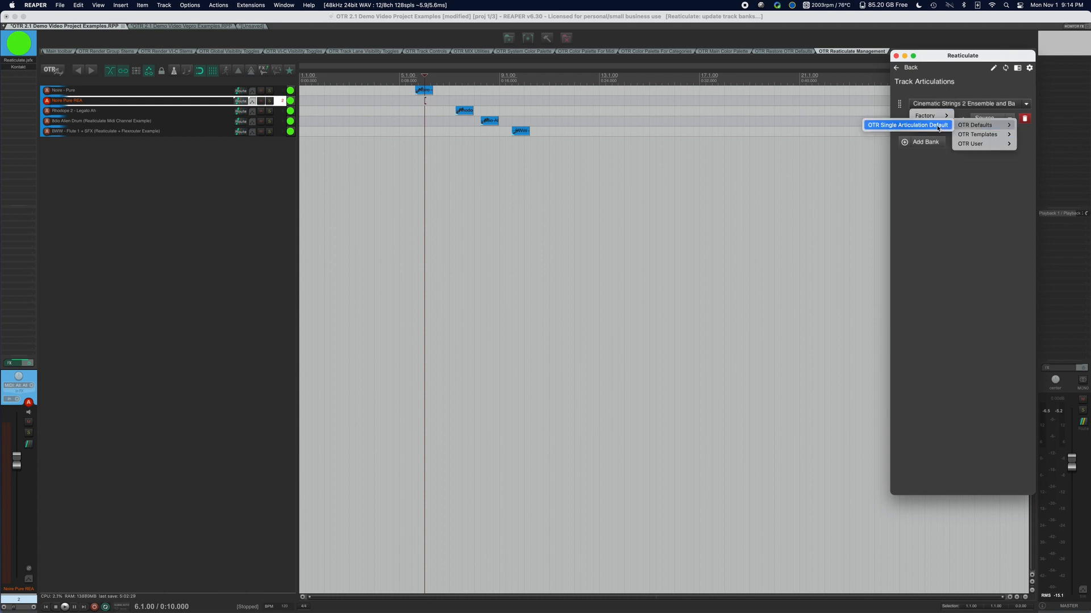
click(942, 126)
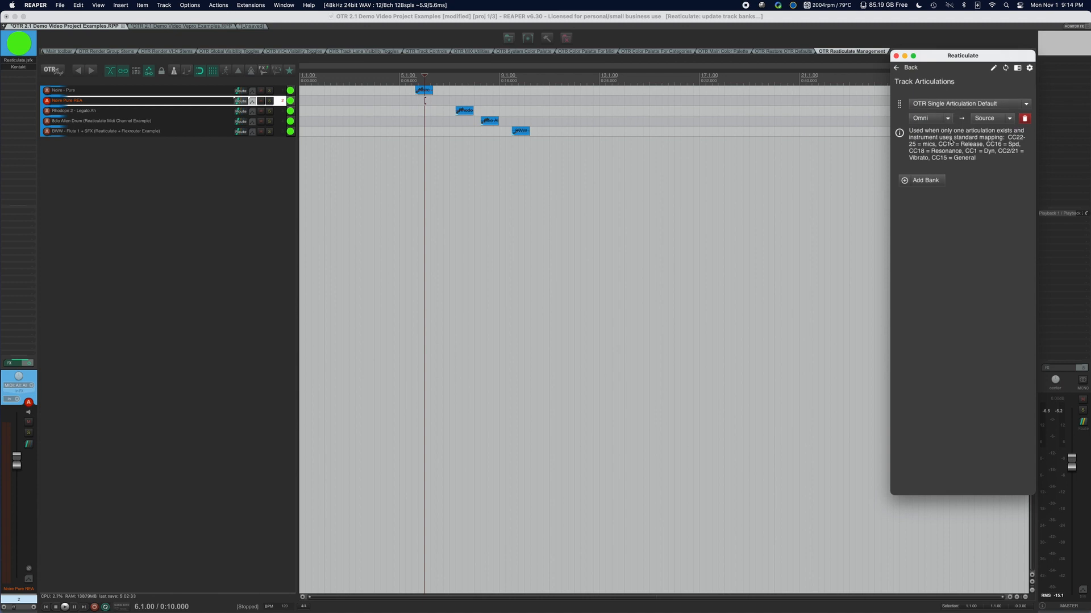
Return to the articulation list, activate the Default articulation and hide the bank's description
click(907, 68)
click(1027, 133)
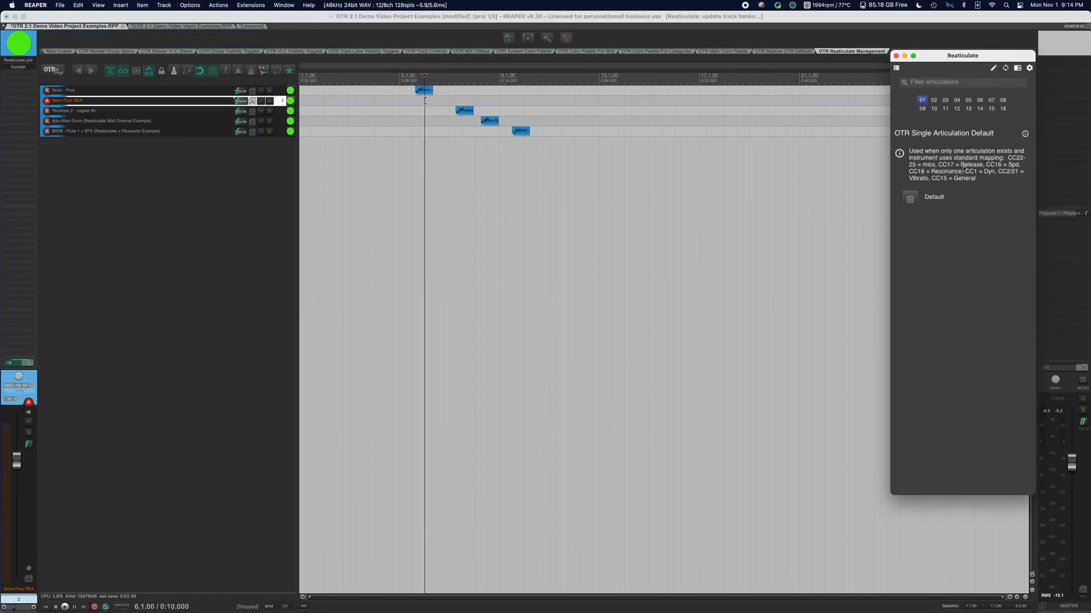
click(877, 245)
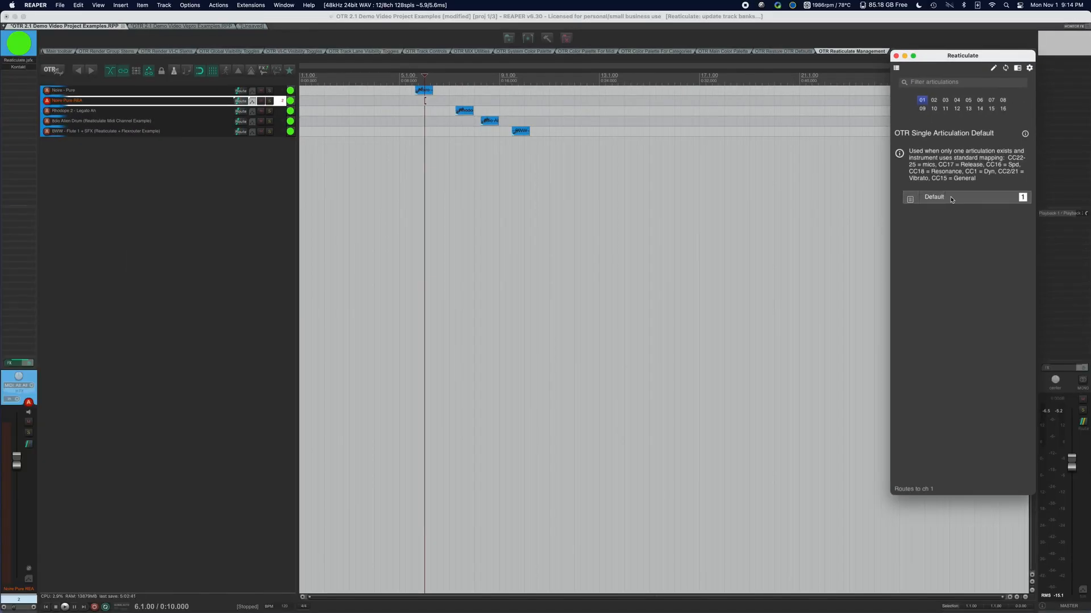
click(1001, 136)
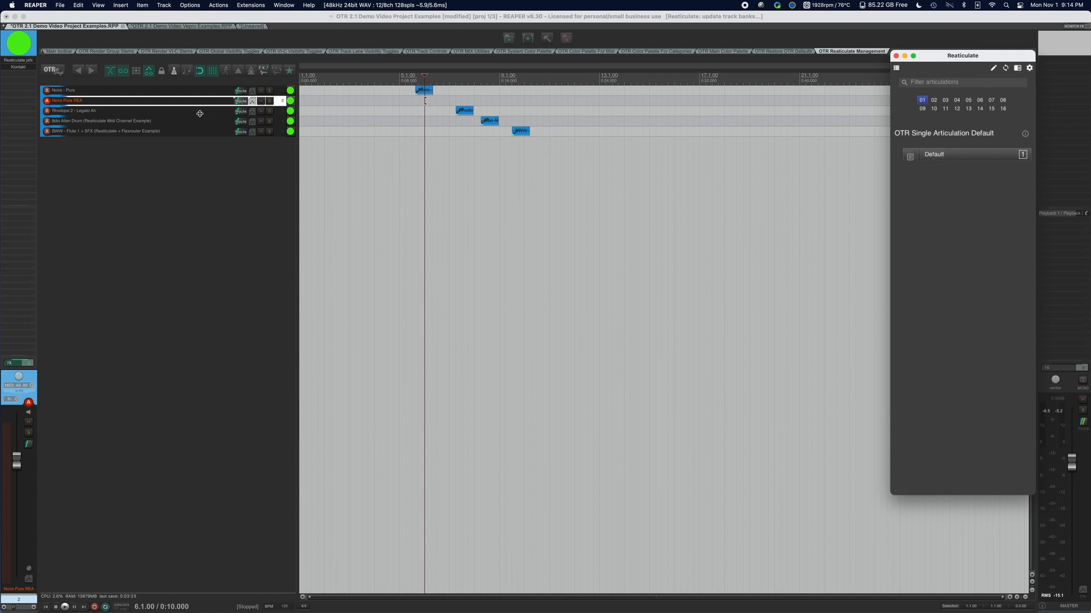
Open Kontakt on the 8dio Alien Drum track and expand the first Alien Drum instrument to examine its interface
click(176, 122)
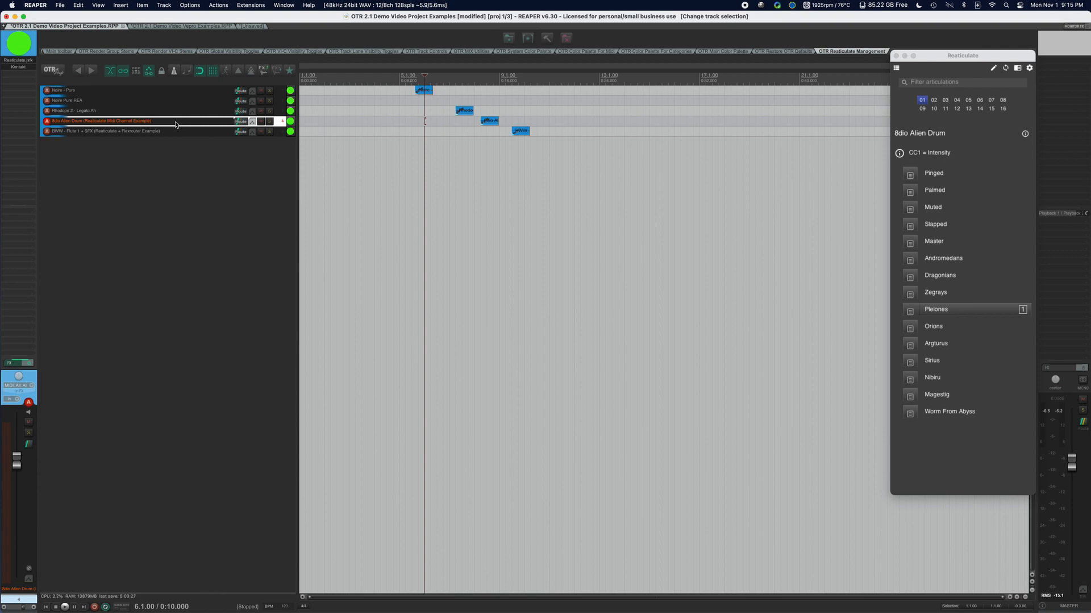
scroll(176, 123, right, 2)
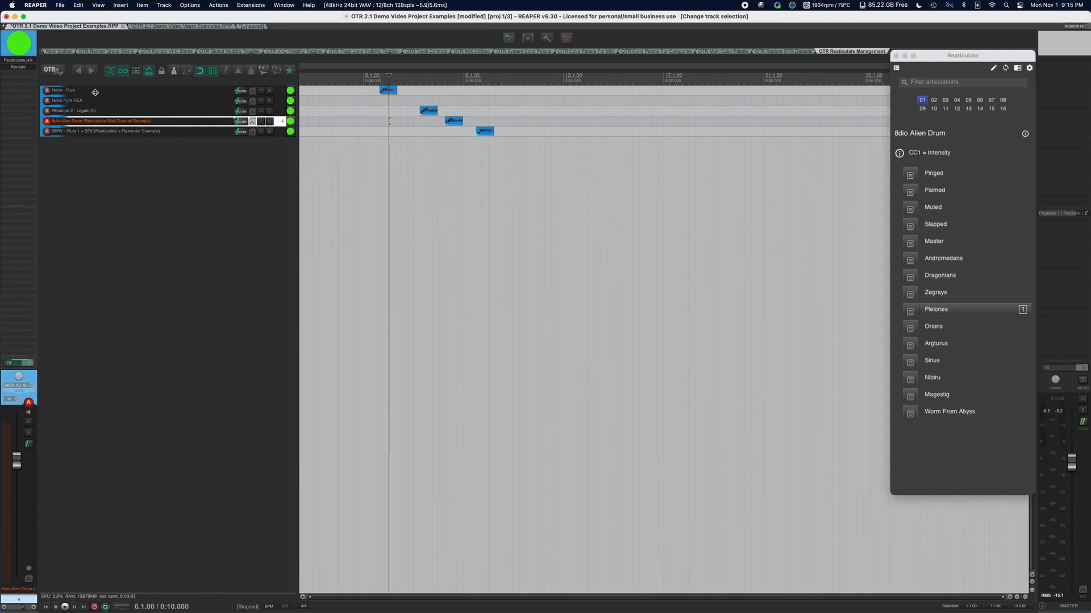
click(25, 67)
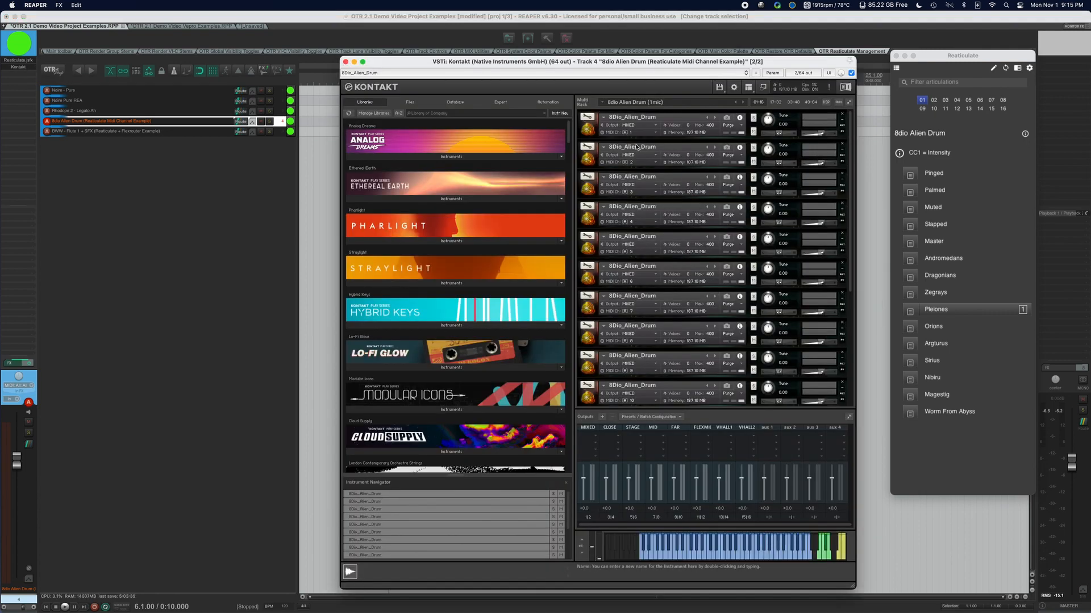
click(590, 131)
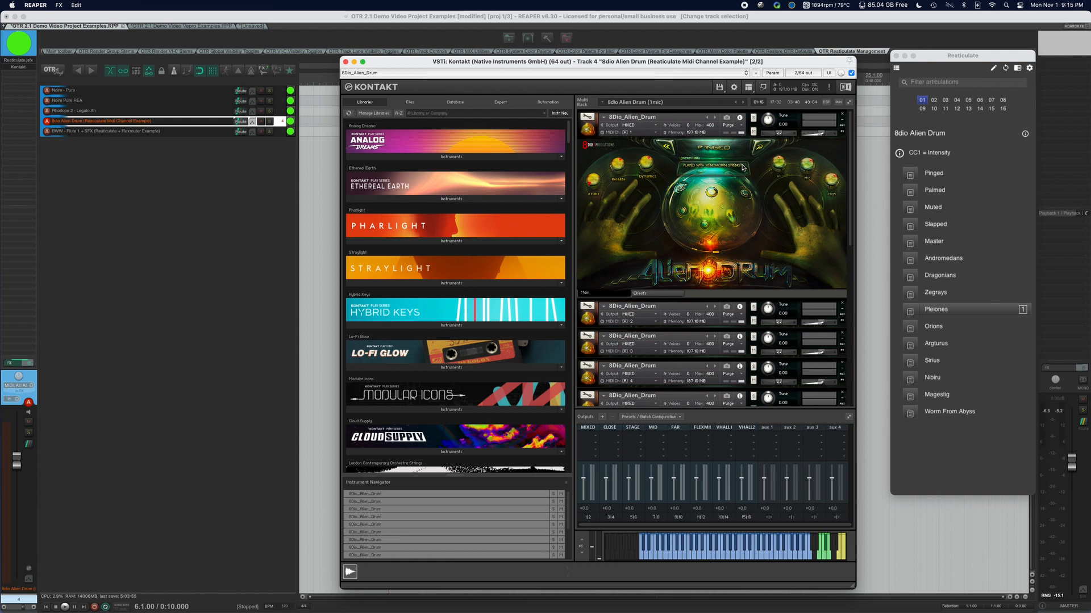
Examine the second Alien Drum instrument's Palmed interface, compare it with the first instrument's Pinged interface, and collapse both
click(593, 134)
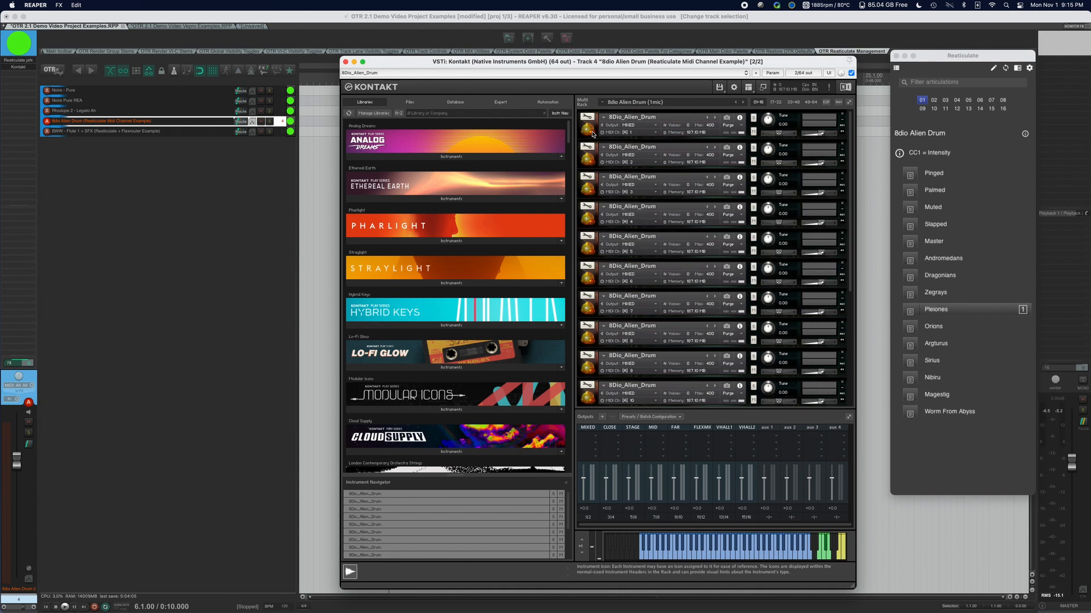
click(589, 160)
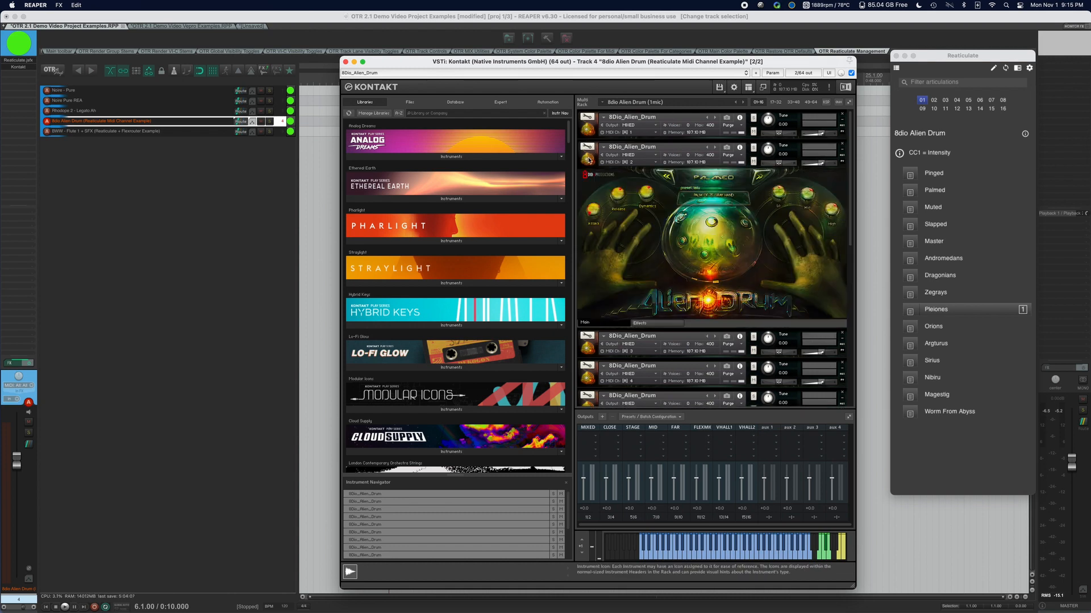
click(585, 133)
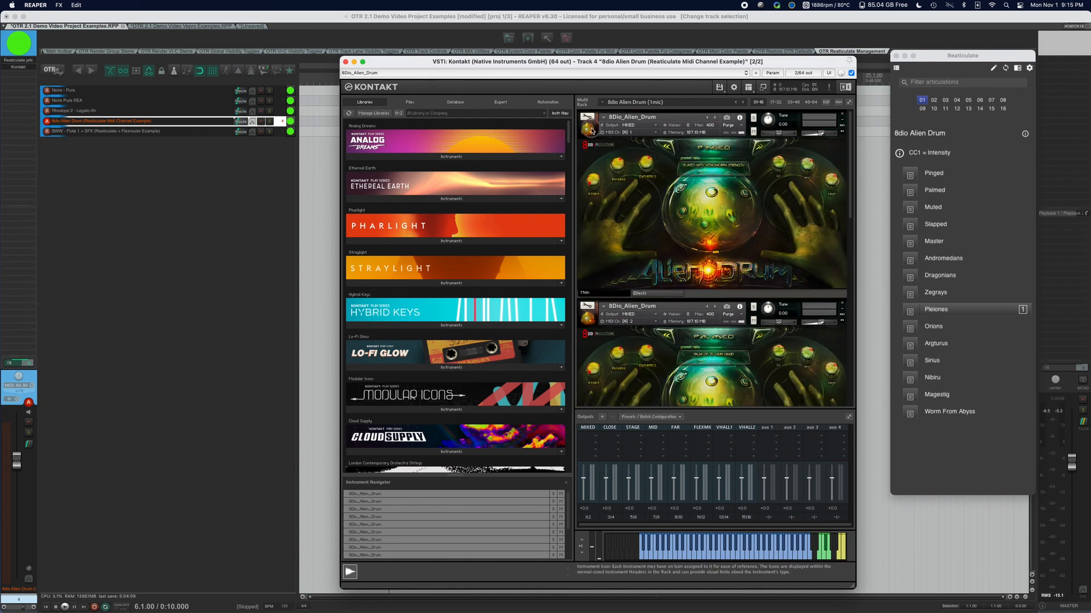
click(591, 131)
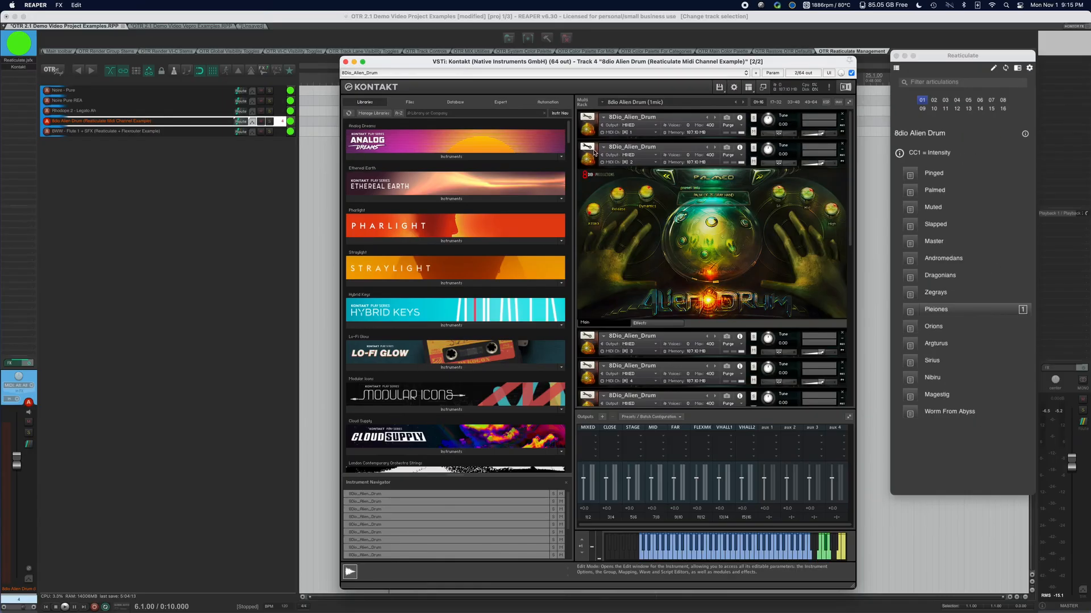
click(468, 292)
Expand the Alien Drum instrument on MIDI channel 15 to examine it, collapse it, and compare the rack with Reaticulate's articulation list
scroll(648, 284, down, 8)
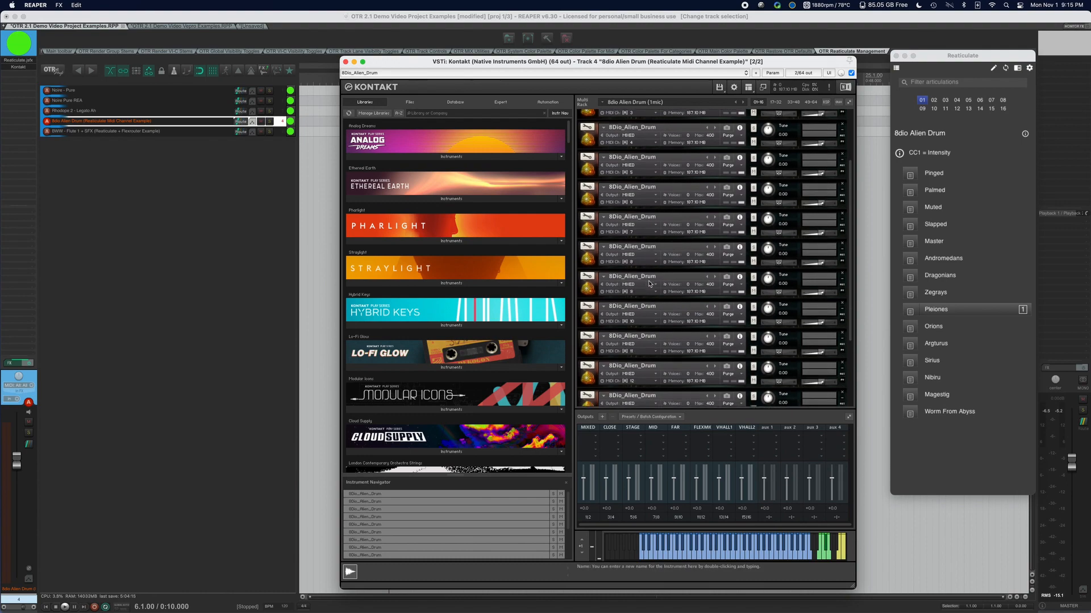
click(596, 371)
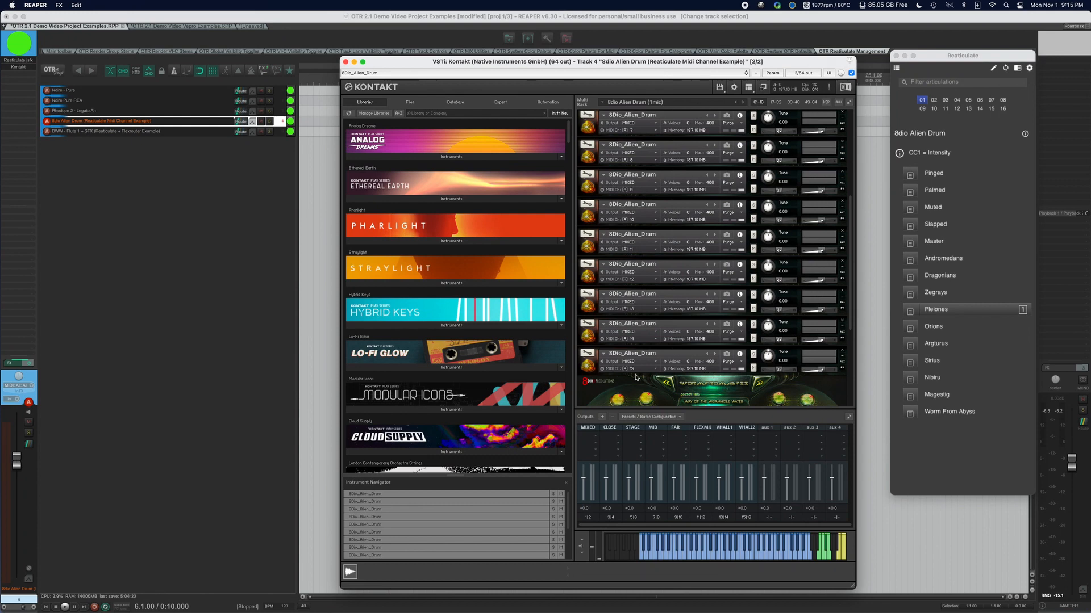
click(597, 370)
click(589, 369)
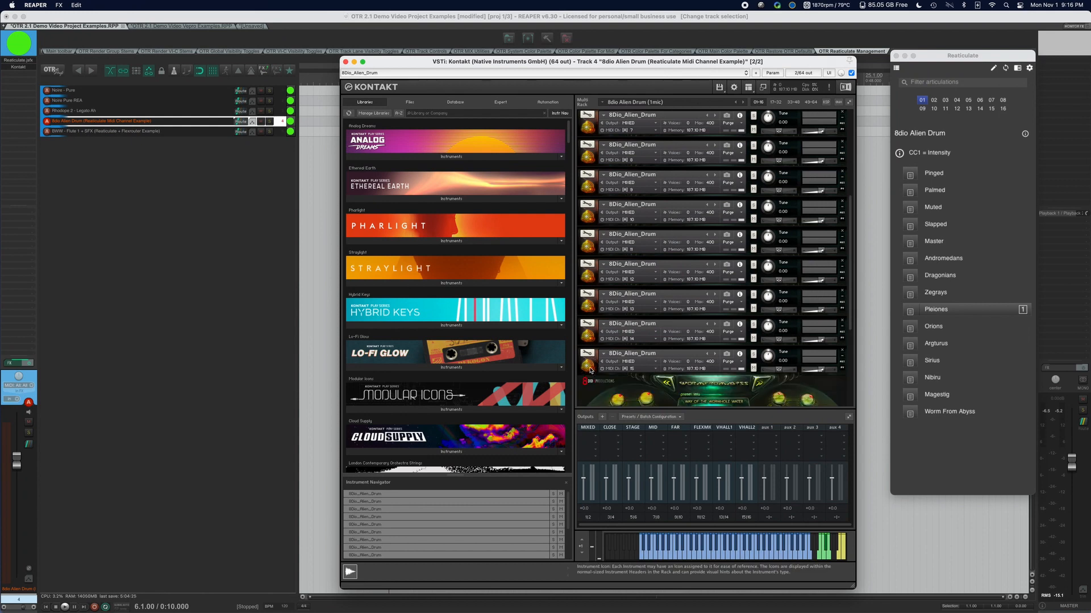
click(589, 368)
scroll(621, 327, up, 6)
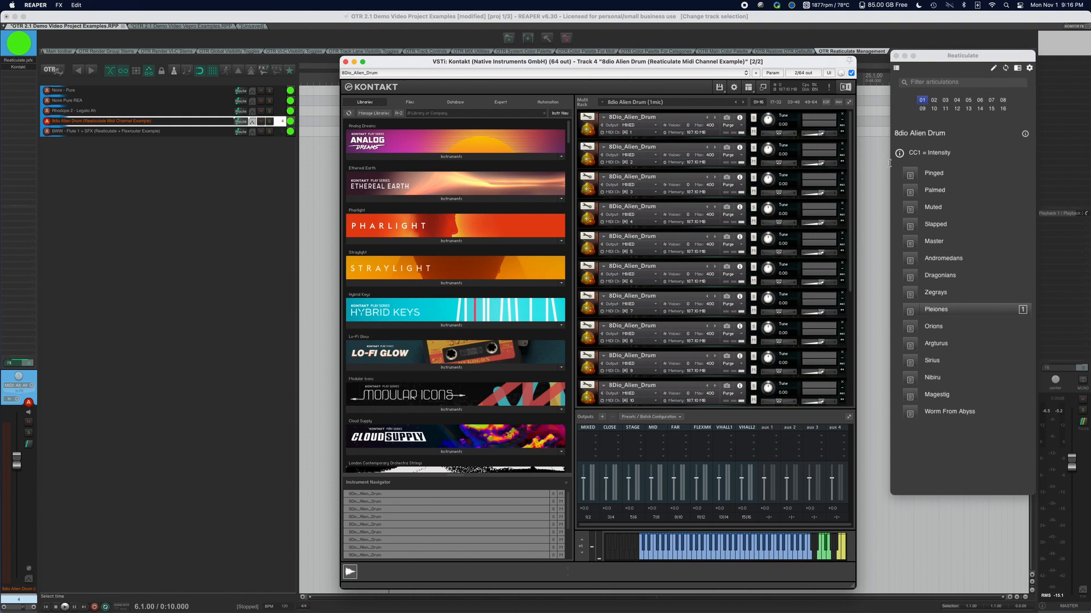
click(952, 220)
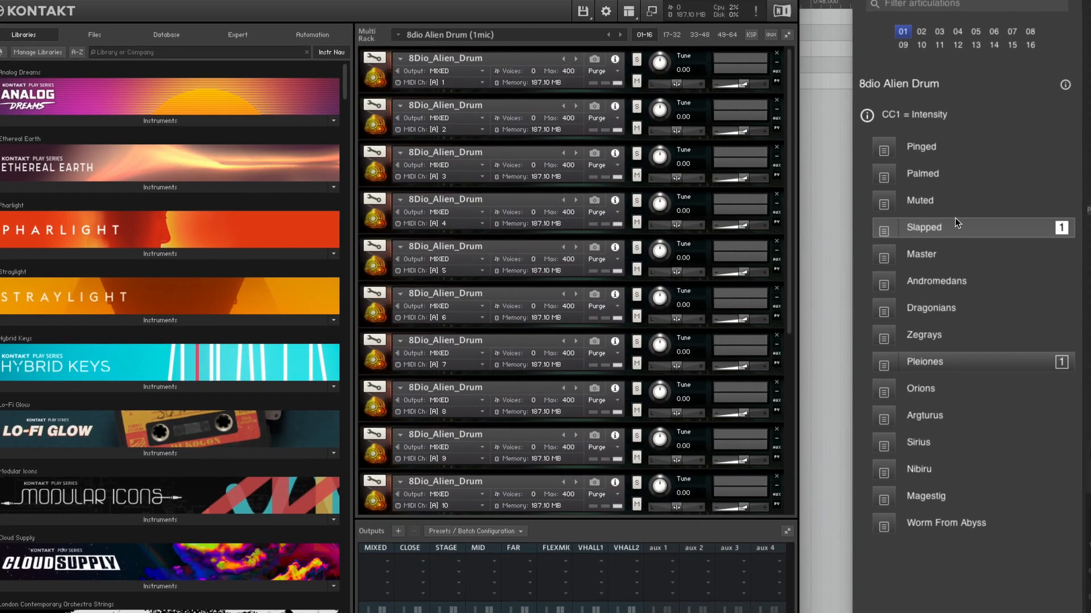